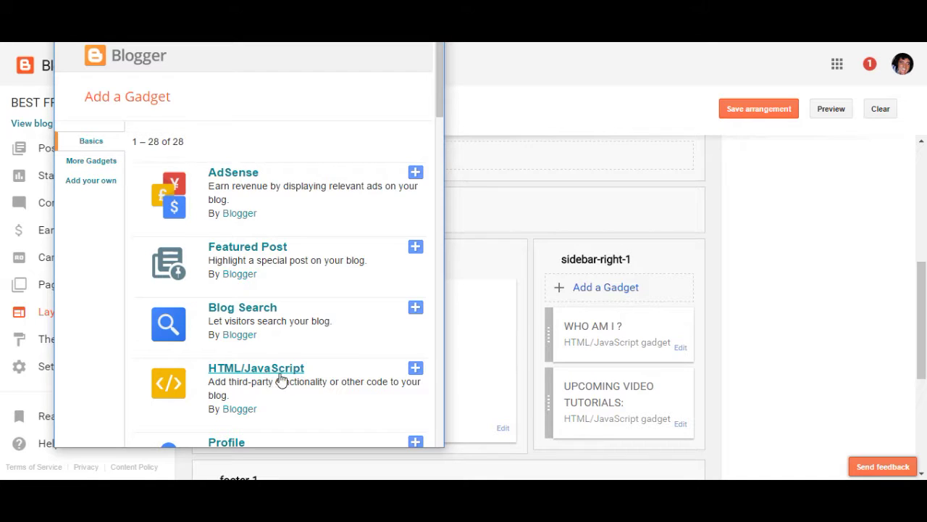
Add an HTML/JavaScript gadget to the sidebar-right-1 section and title it UPCOMING VIDEO TUTORIALS
left_click(415, 369)
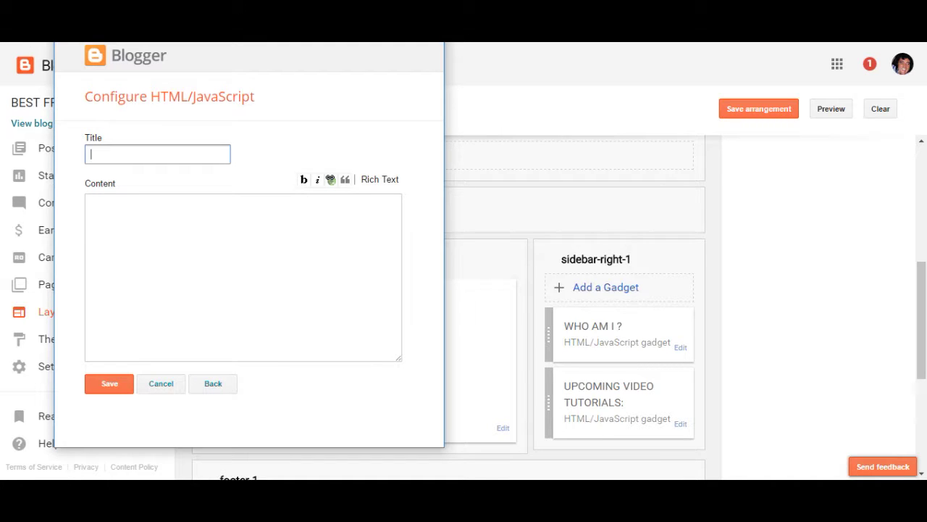
Switch to Quackit's HTML Marquee Code page and copy the whole marquee code of the Text Scrolling Upwards example
left_click(191, 41)
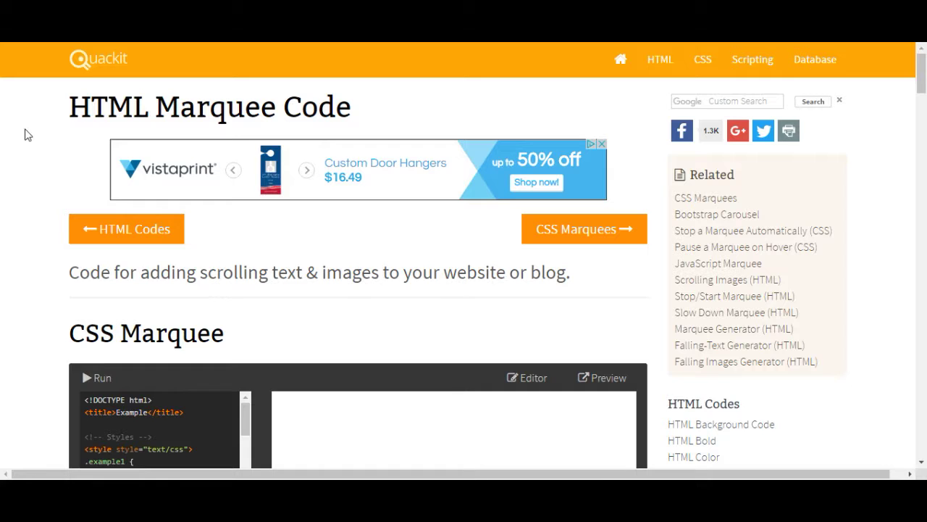
left_click_drag(352, 113, 72, 102)
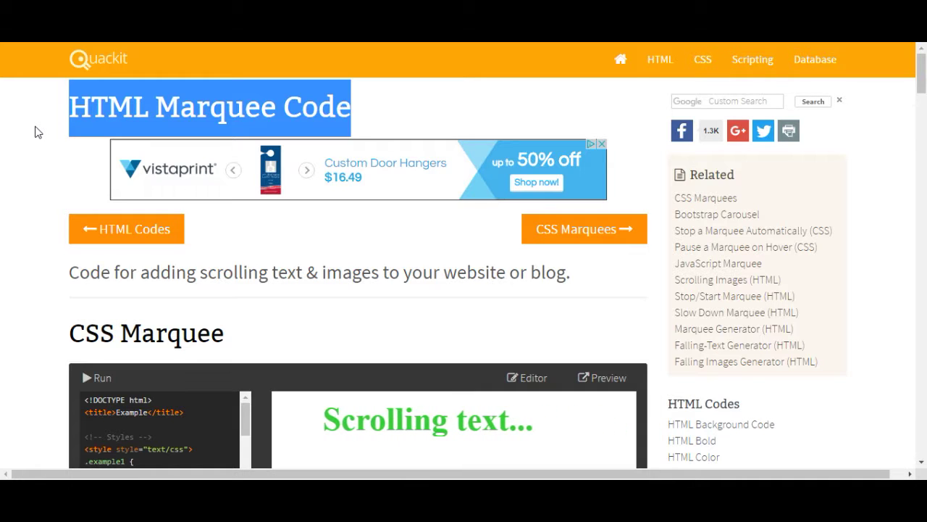
scroll(34, 254, "down", 10)
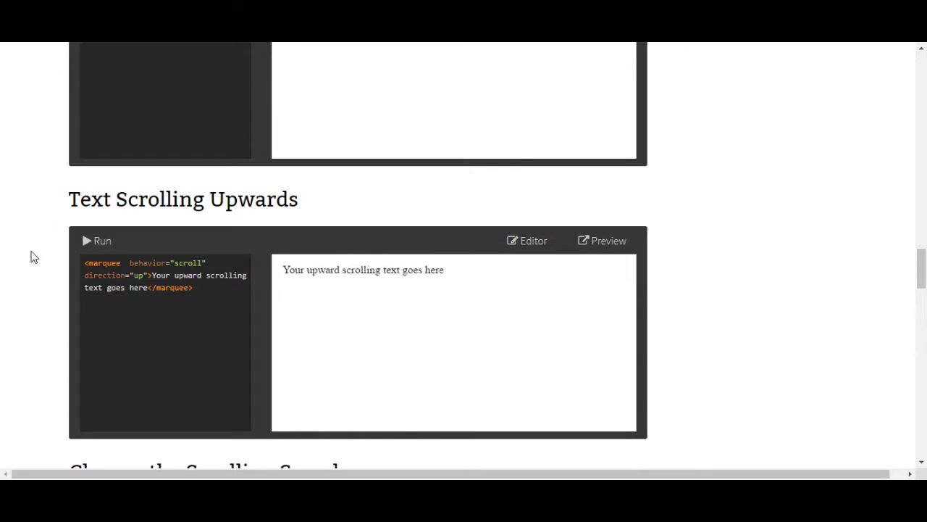
scroll(23, 257, "down", 1)
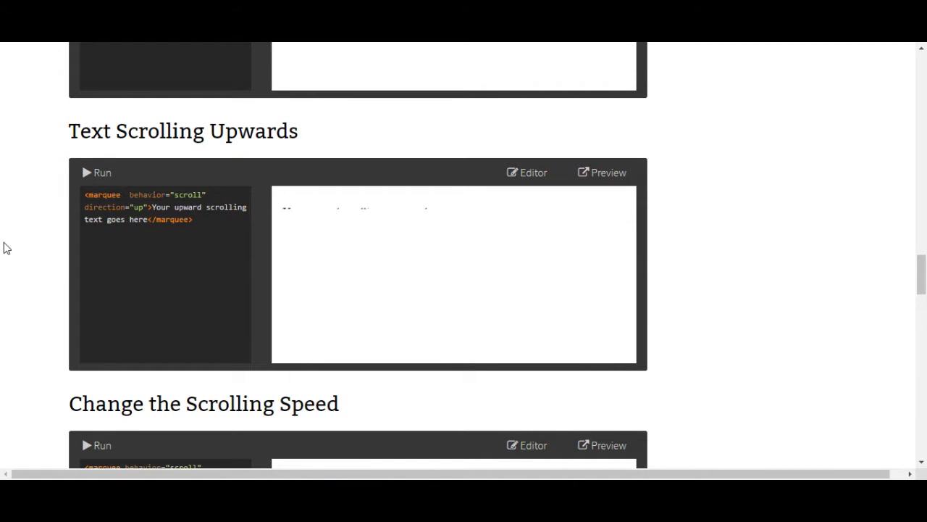
scroll(6, 249, "down", 2)
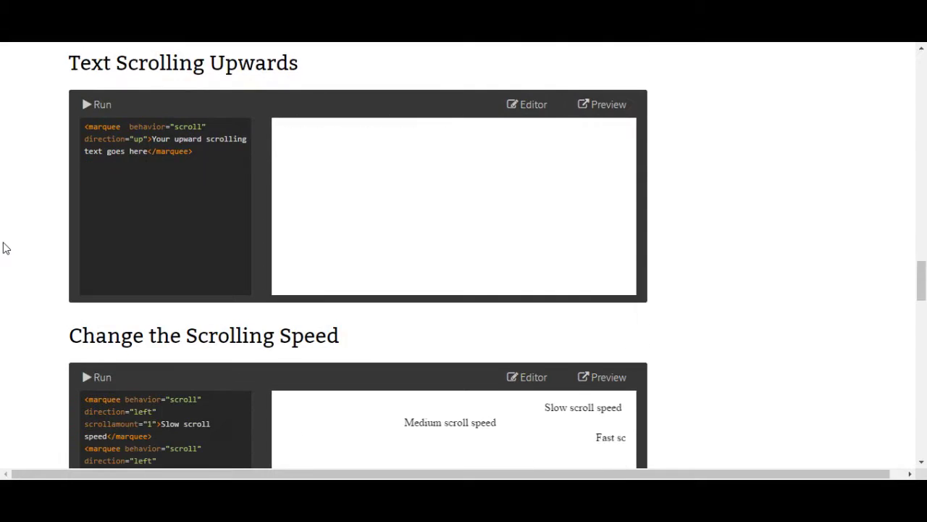
scroll(3, 246, "down", 1)
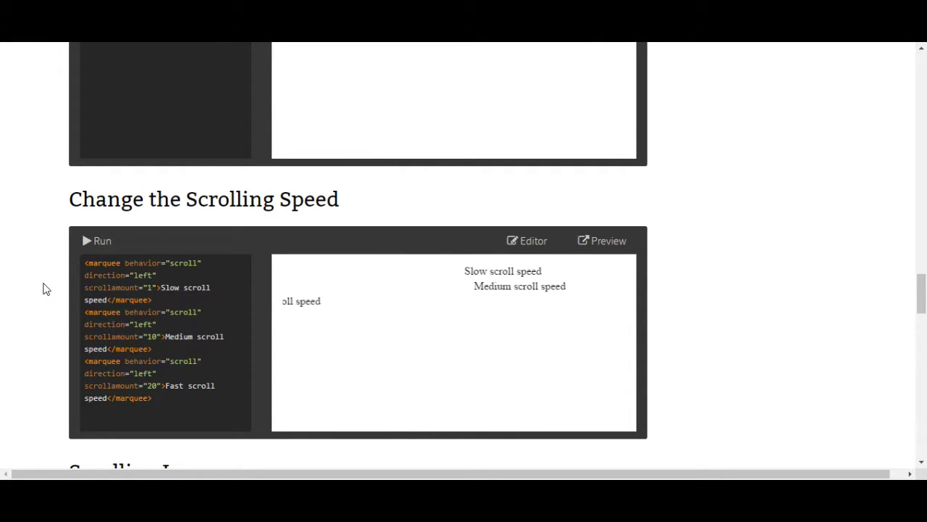
scroll(42, 288, "up", 1)
scroll(42, 288, "up", 2)
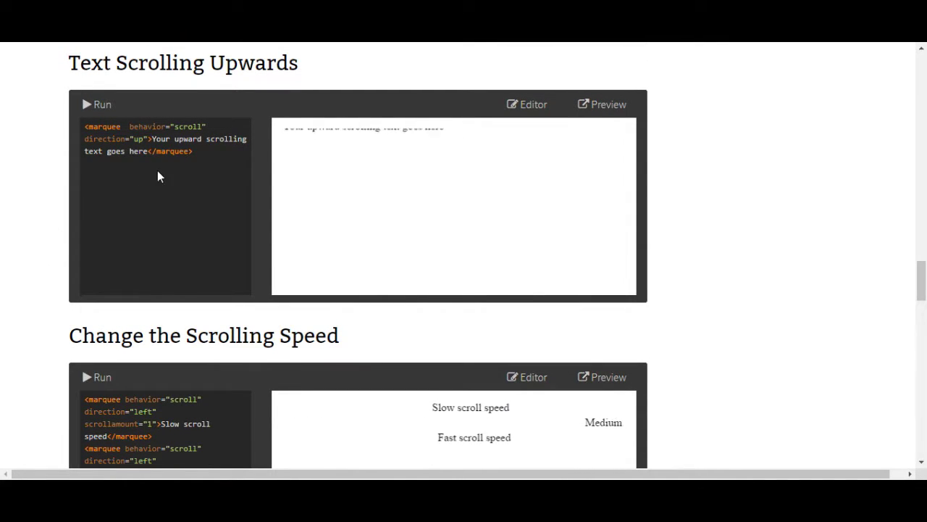
left_click_drag(194, 155, 81, 128)
right_click(104, 145)
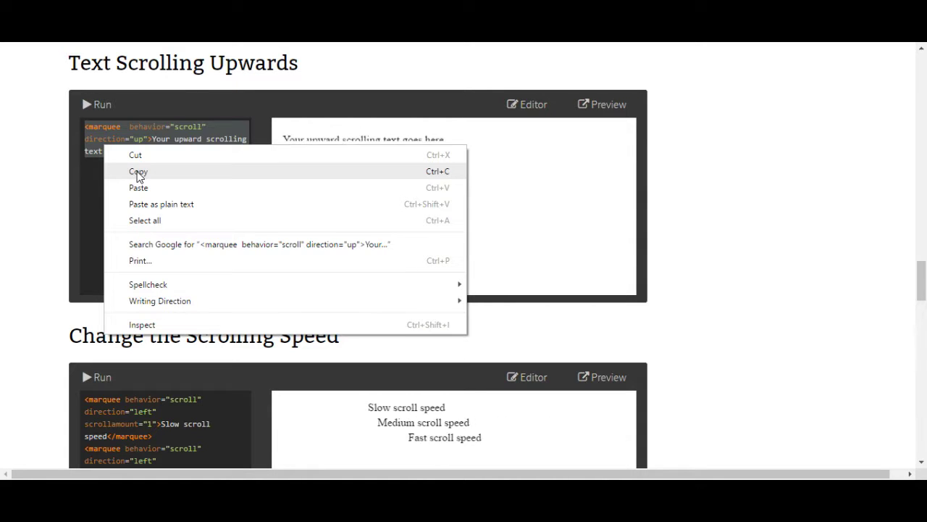
left_click(139, 174)
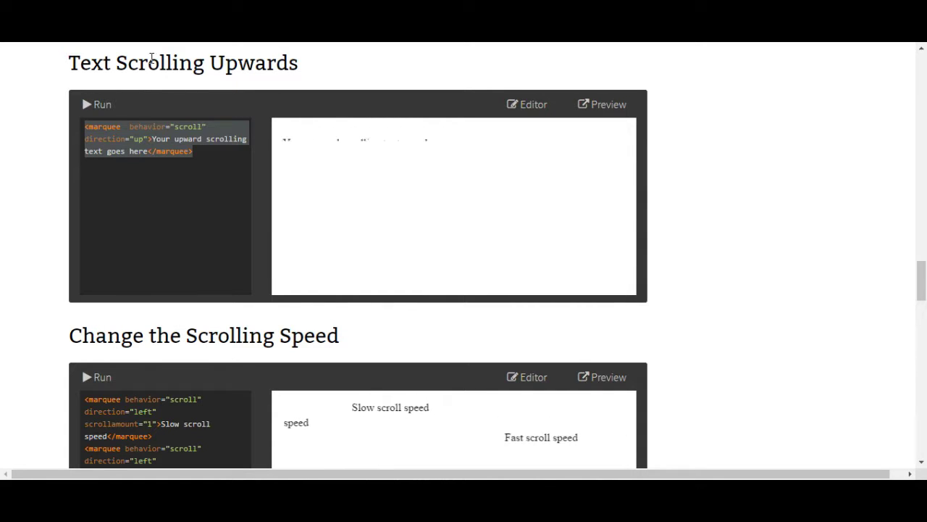
Paste the copied marquee code into the new Blogger gadget's content, save the gadget and preview the blog
left_click(193, 34)
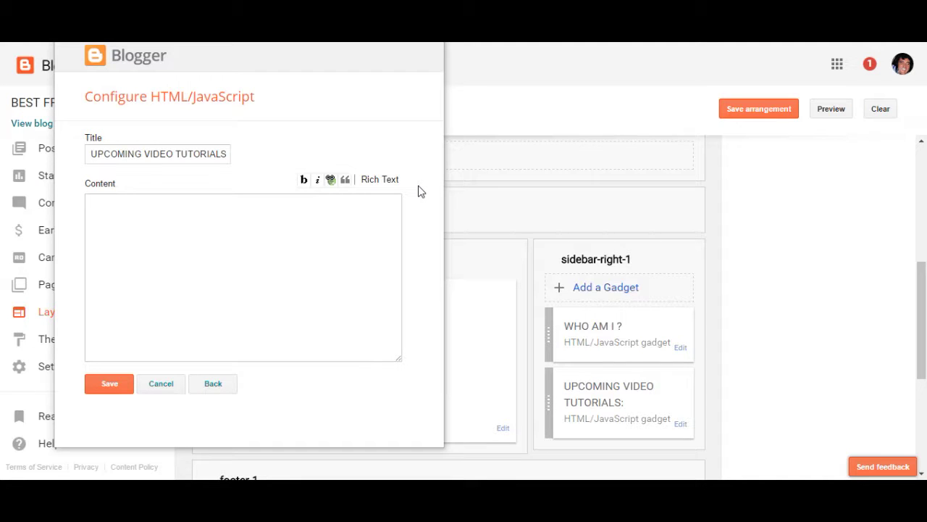
left_click(93, 232)
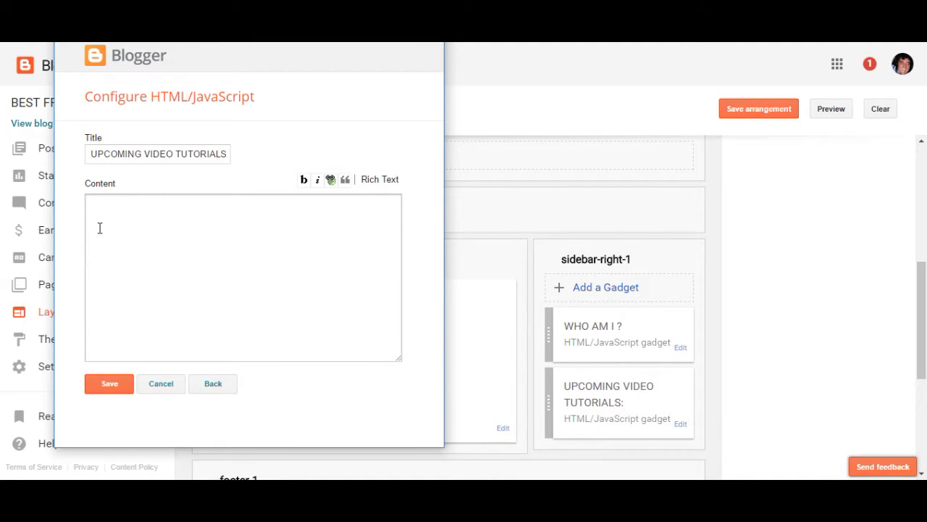
right_click(103, 229)
left_click(132, 312)
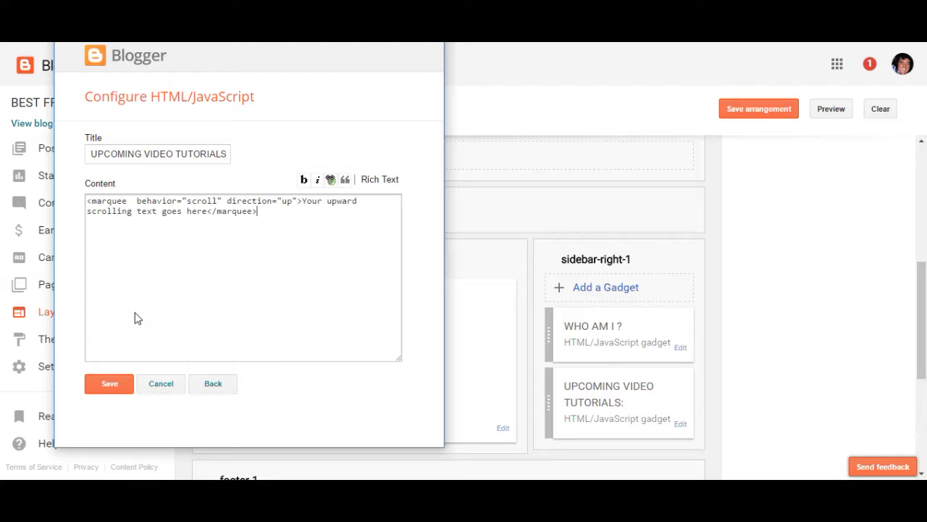
left_click(111, 386)
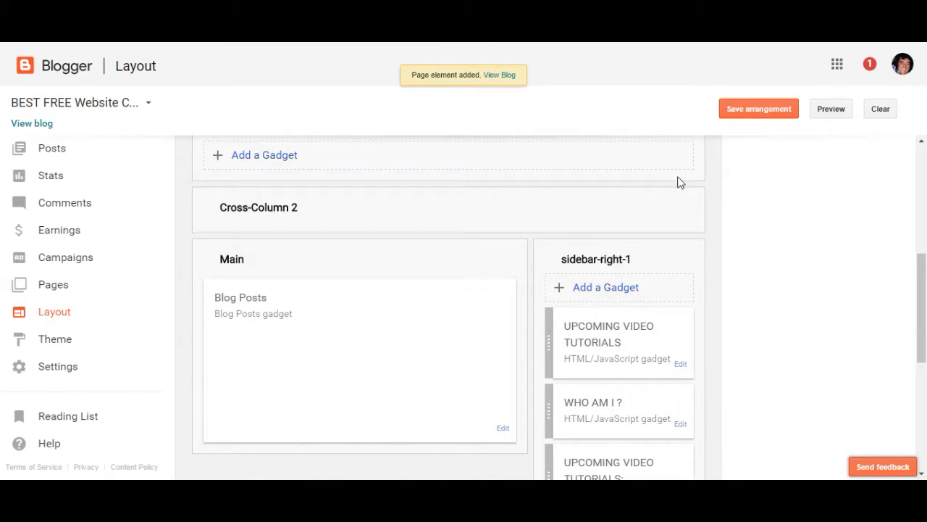
left_click(833, 110)
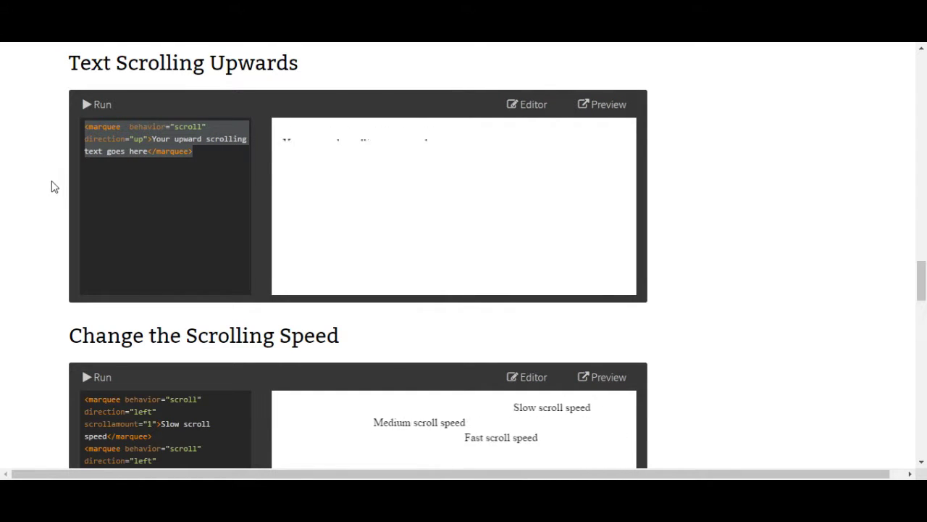
Copy the scrollamount="1" attribute from the slow marquee in Quackit's Change the Scrolling Speed example
scroll(51, 195, "down", 3)
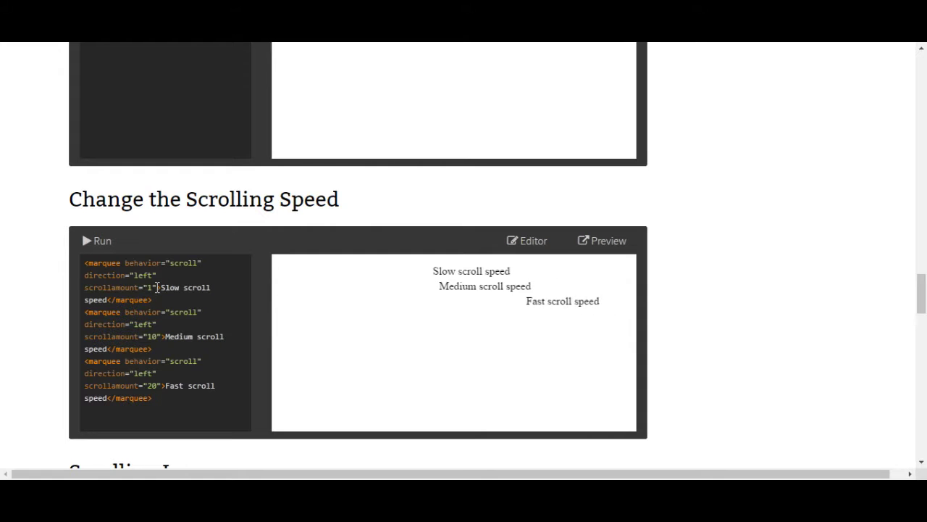
left_click_drag(157, 286, 86, 291)
key("ctrl+c")
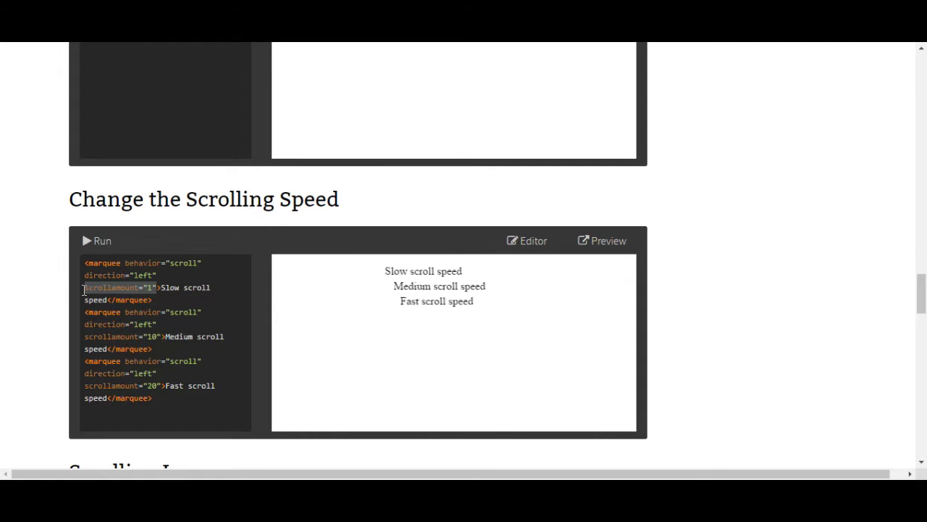
right_click(91, 289)
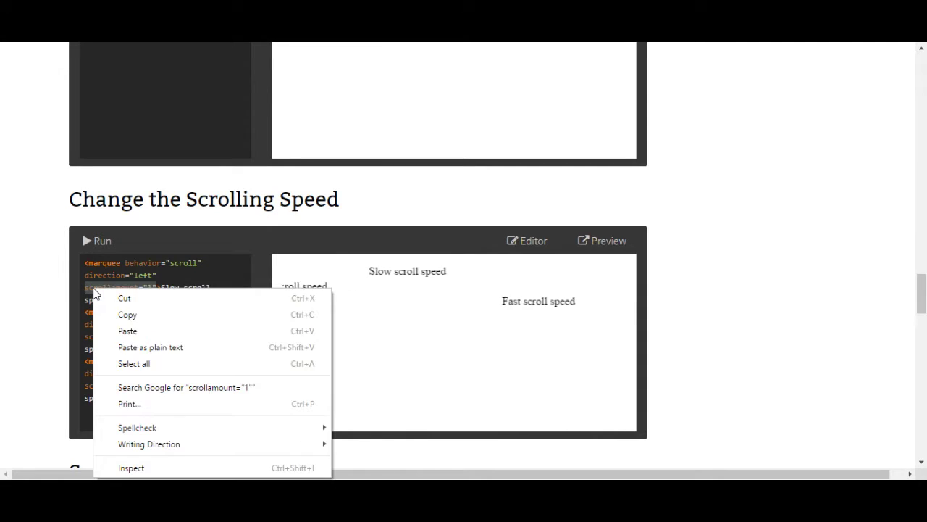
left_click(125, 314)
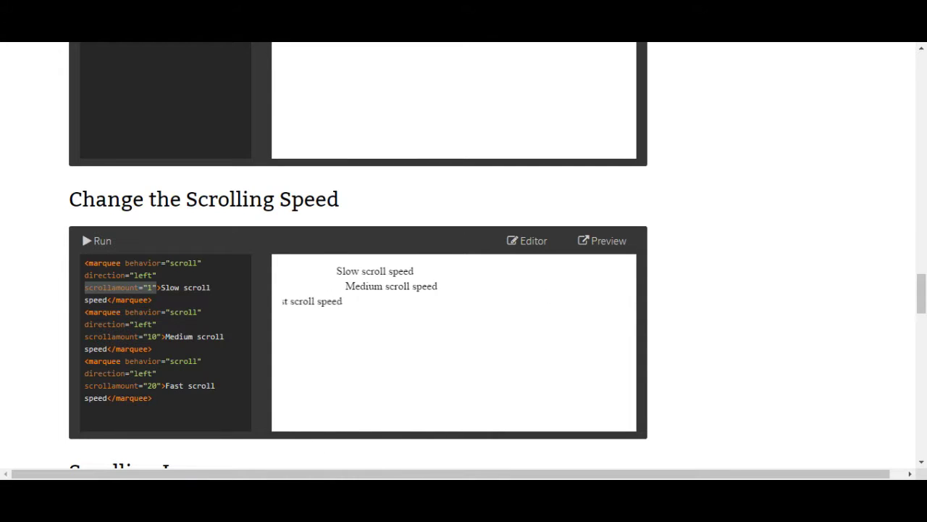
Insert scrollamount="1" after direction="up" in the UPCOMING VIDEO TUTORIALS gadget's marquee tag, save the gadget and preview the blog
left_click(190, 12)
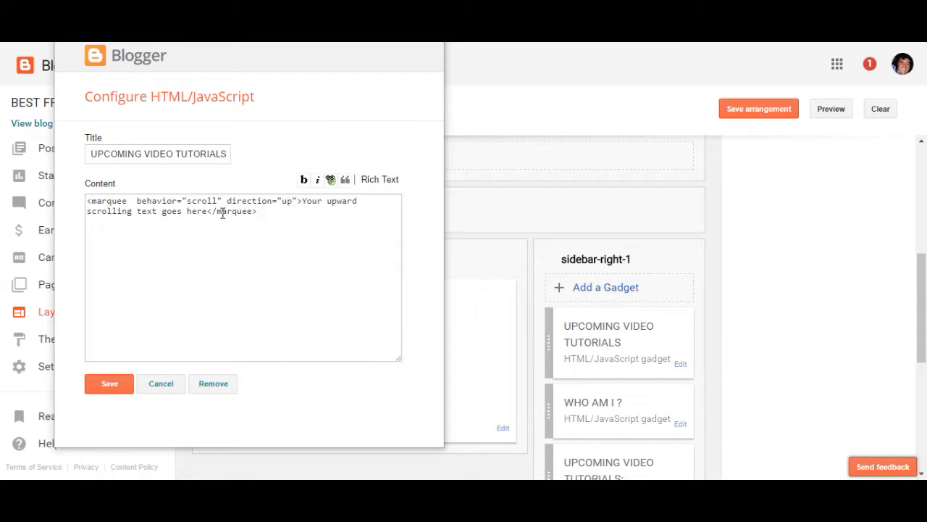
left_click(297, 203)
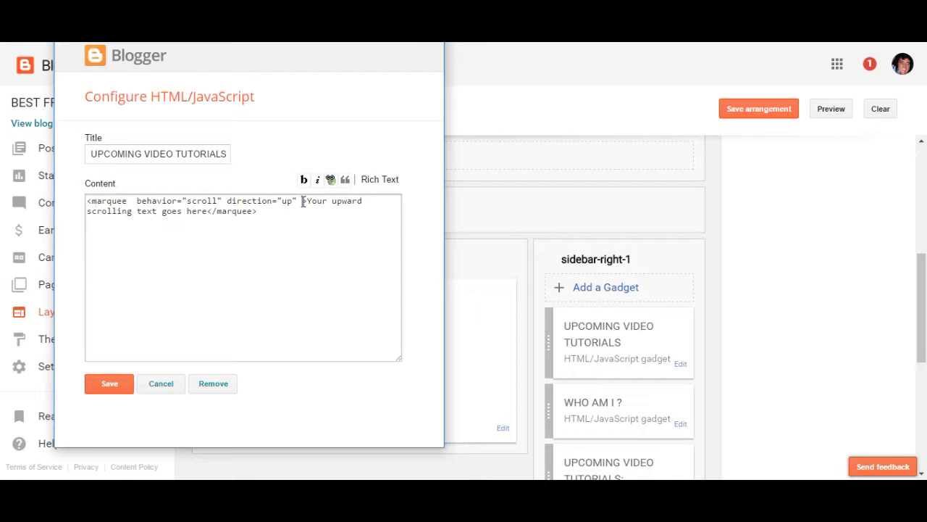
right_click(302, 203)
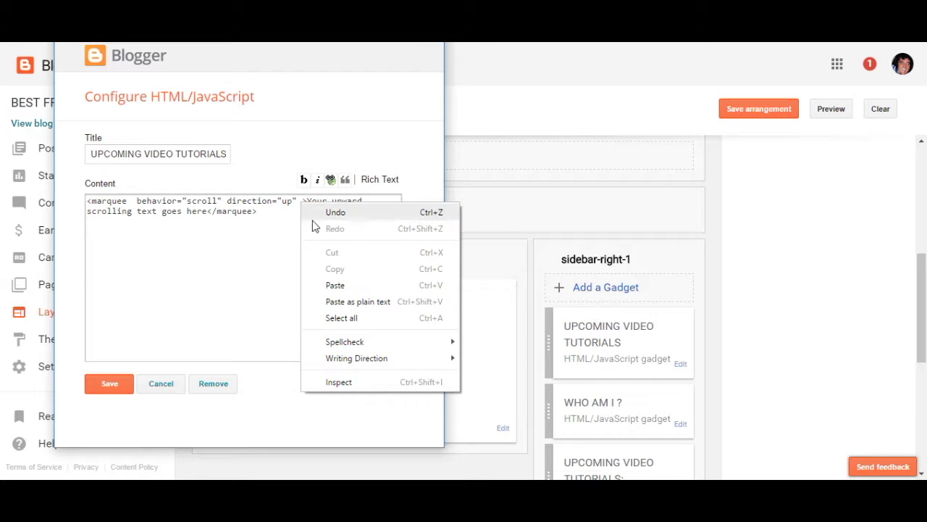
left_click(335, 286)
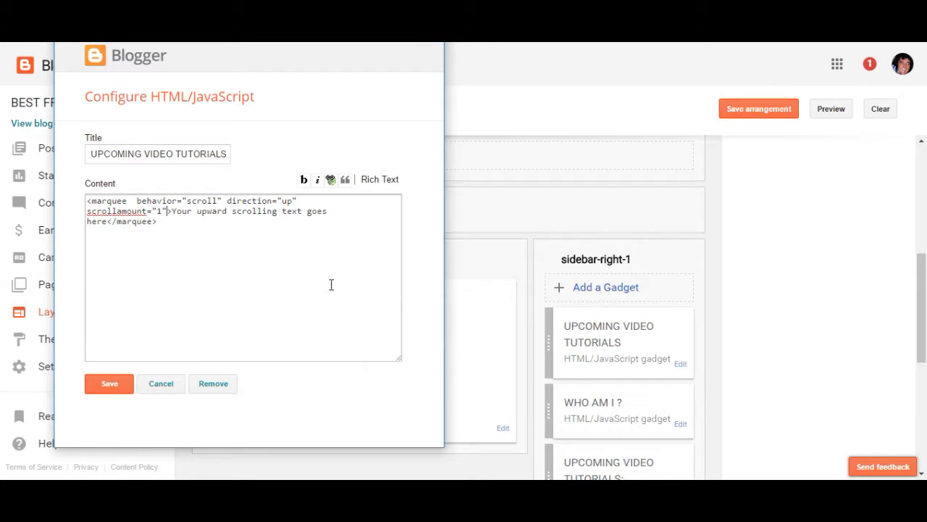
left_click(118, 389)
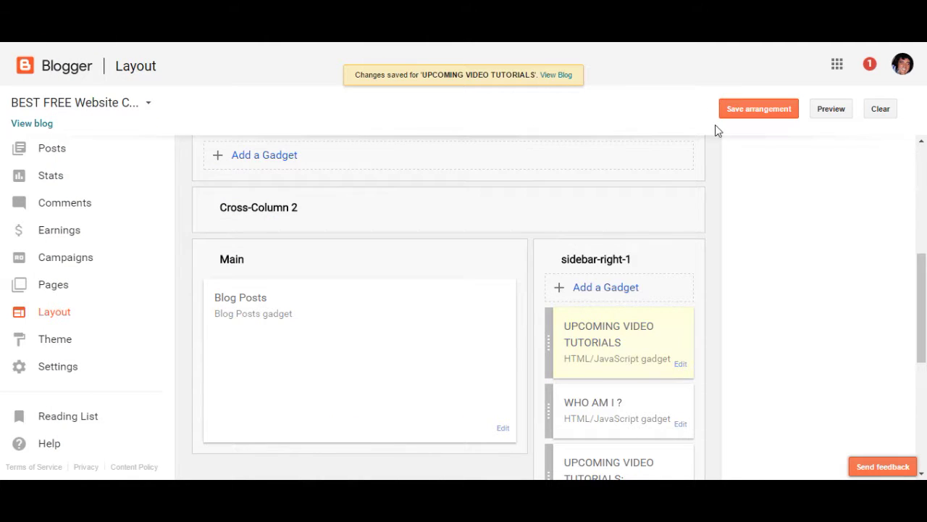
left_click(833, 110)
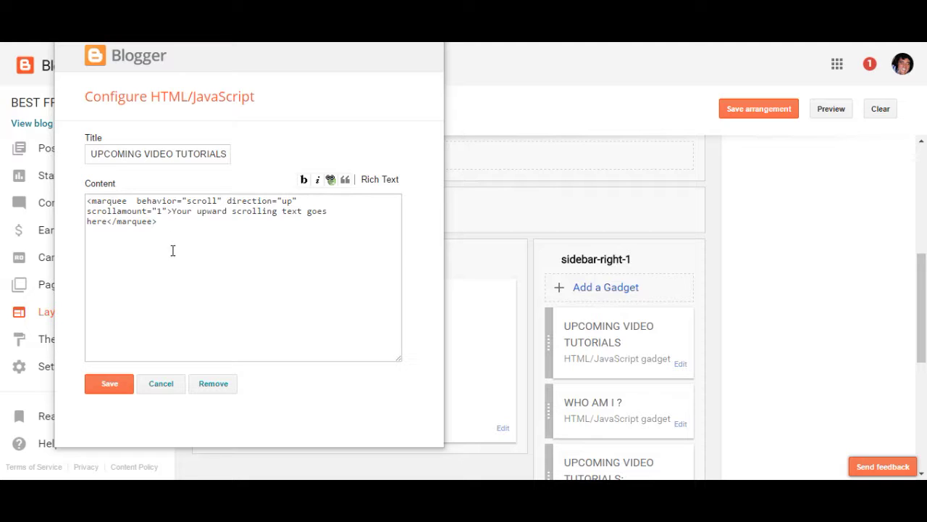
Add two <br> tags on separate lines below the marquee code in the gadget's content
left_click(161, 225)
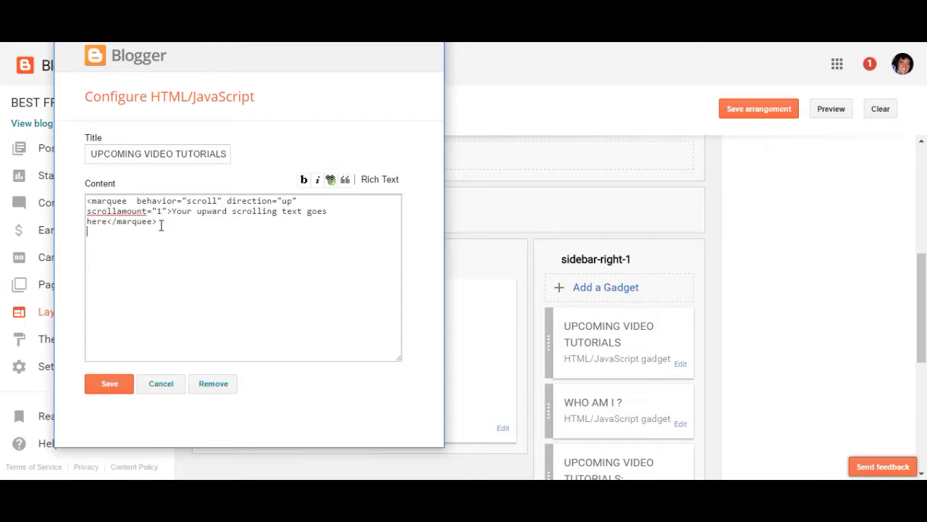
key("Caps_Lock")
type("<br")
Copy the marquee block and paste it repeatedly below the line breaks, separating the copies with two line break tags
left_click_drag(158, 222, 84, 195)
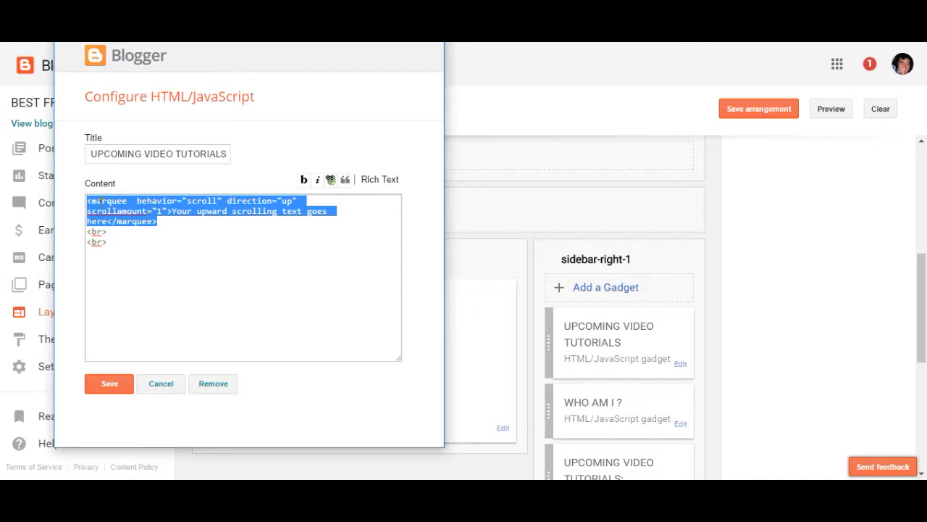
right_click(102, 205)
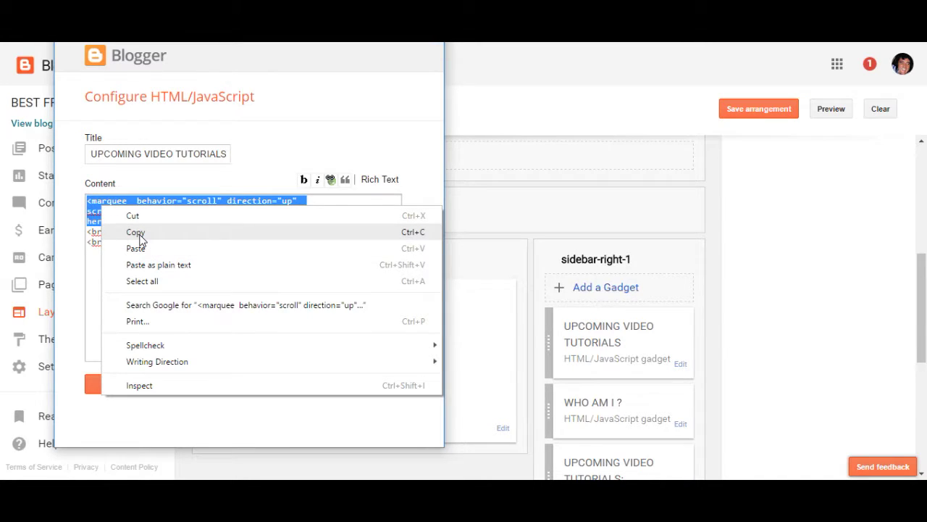
left_click(135, 232)
left_click(115, 246)
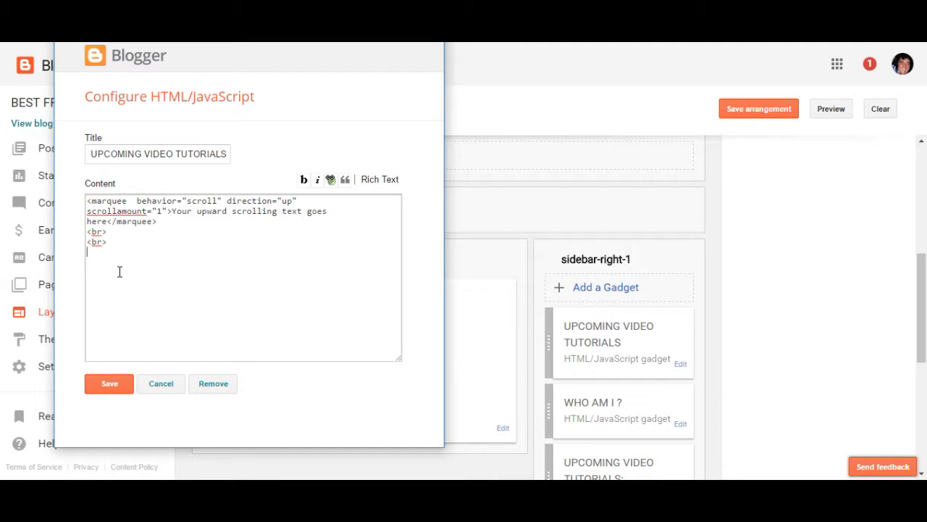
right_click(93, 262)
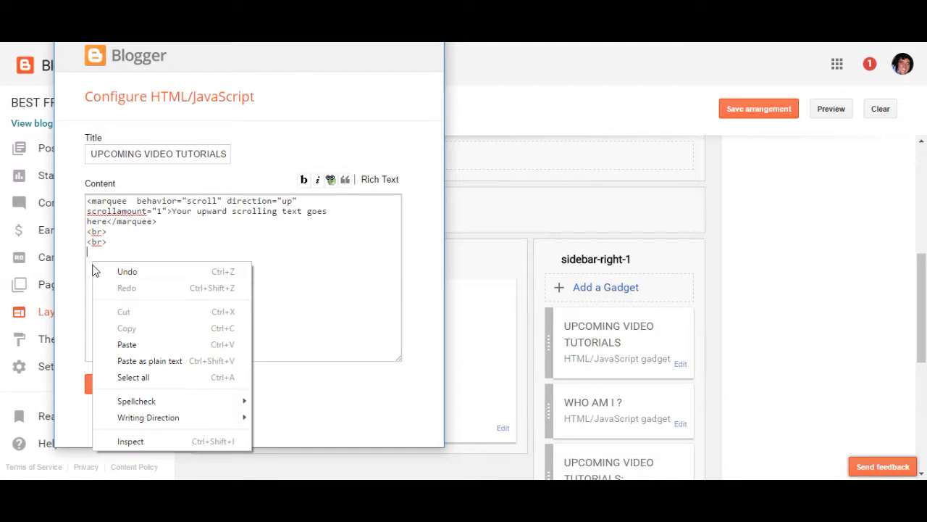
left_click(127, 345)
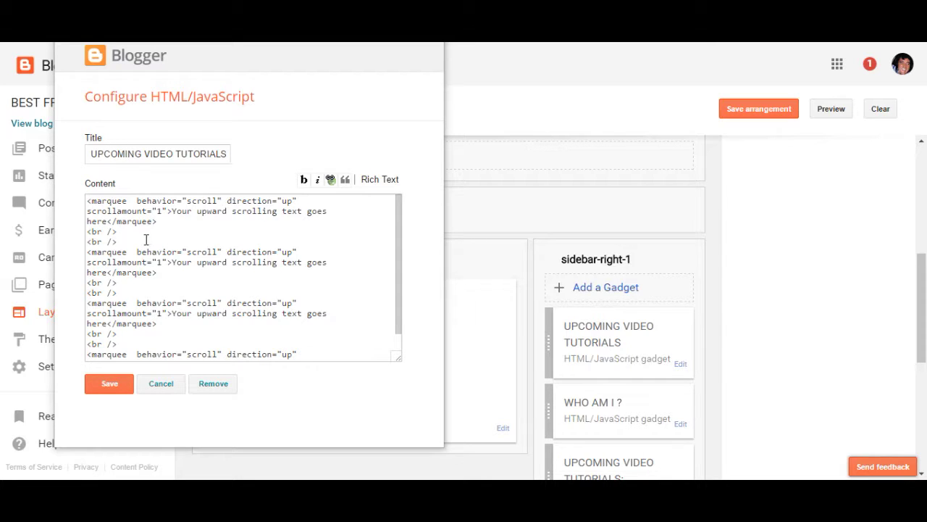
Replace the placeholder text in the first marquee of the gadget's content with ADSENSE ACCOUNT
left_click(107, 221)
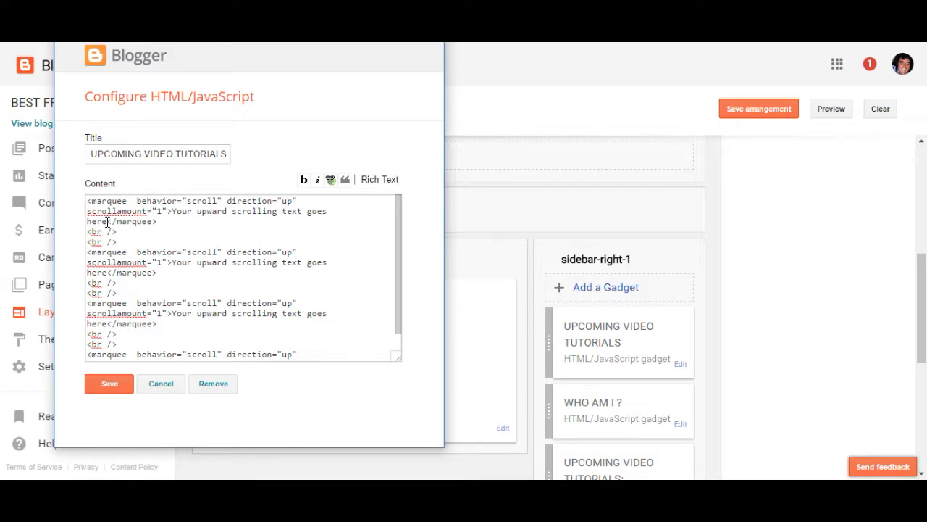
key("BackSpace")
key("BackSpace")
key("BackSpace")
key("BackSpace")
key("BackSpace")
key("BackSpace")
key("BackSpace")
key("BackSpace")
key("BackSpace")
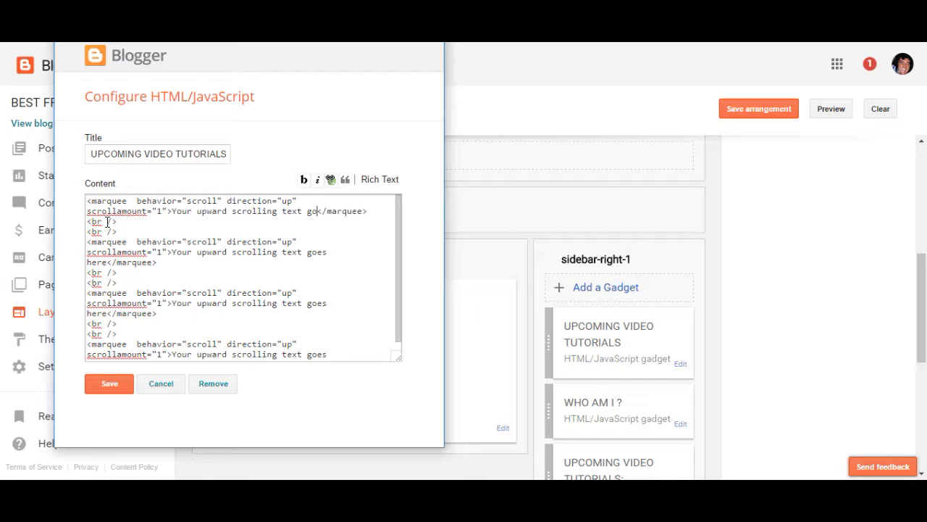
key("BackSpace")
key("BackSpace")
key("BackSpace")
key("BackSpace")
key("BackSpace")
key("BackSpace")
key("BackSpace")
key("BackSpace")
key("BackSpace")
key("BackSpace")
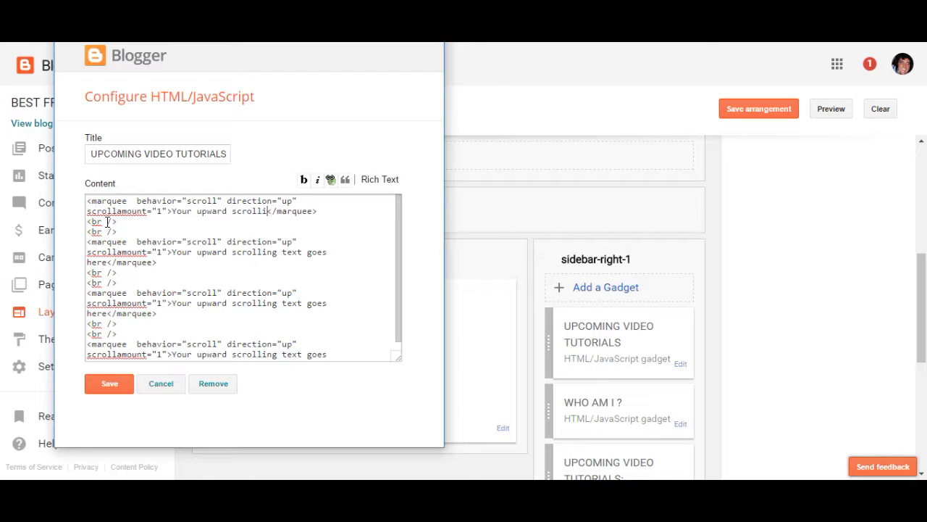
key("BackSpace")
key("BackSpace")
key("BackSpace")
key("BackSpace")
key("BackSpace")
key("BackSpace")
key("BackSpace")
key("BackSpace")
key("BackSpace")
key("BackSpace")
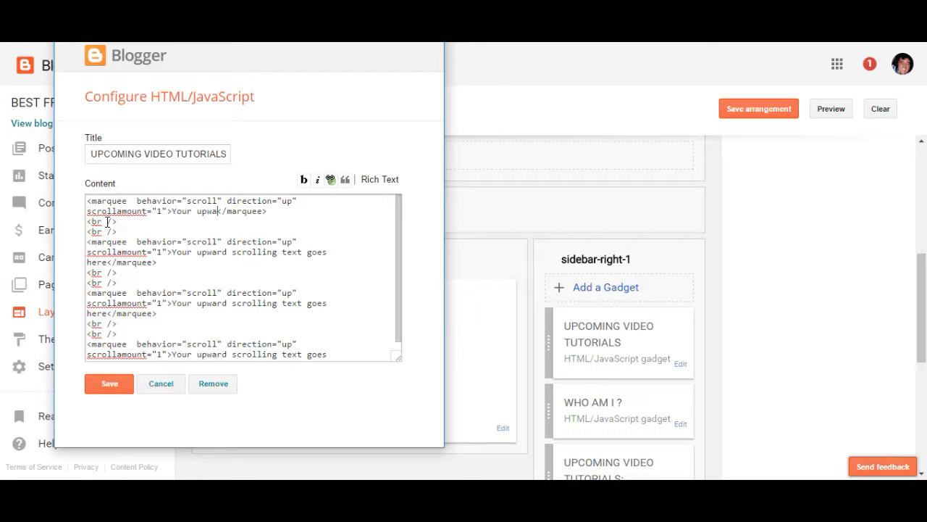
key("BackSpace")
key("BackSpace")
key("BackSpace")
key("BackSpace")
key("BackSpace")
key("BackSpace")
key("BackSpace")
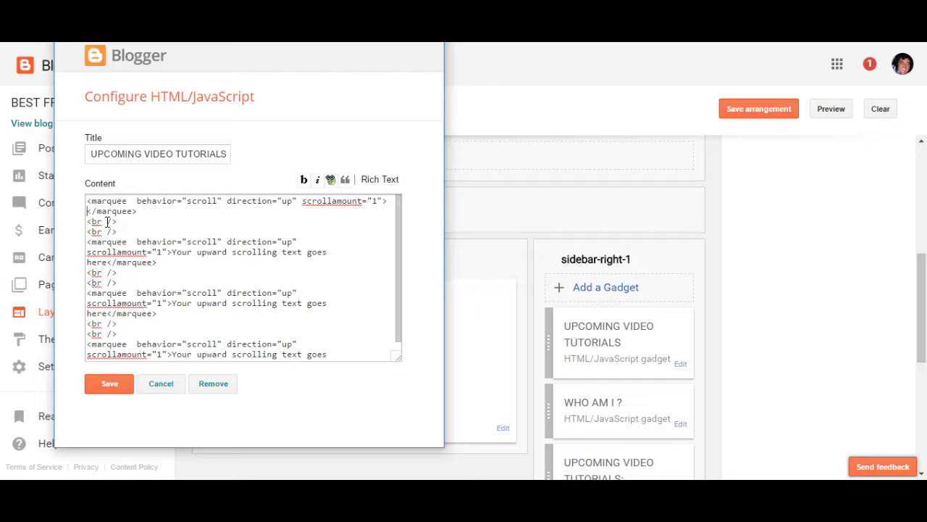
key("Caps_Lock")
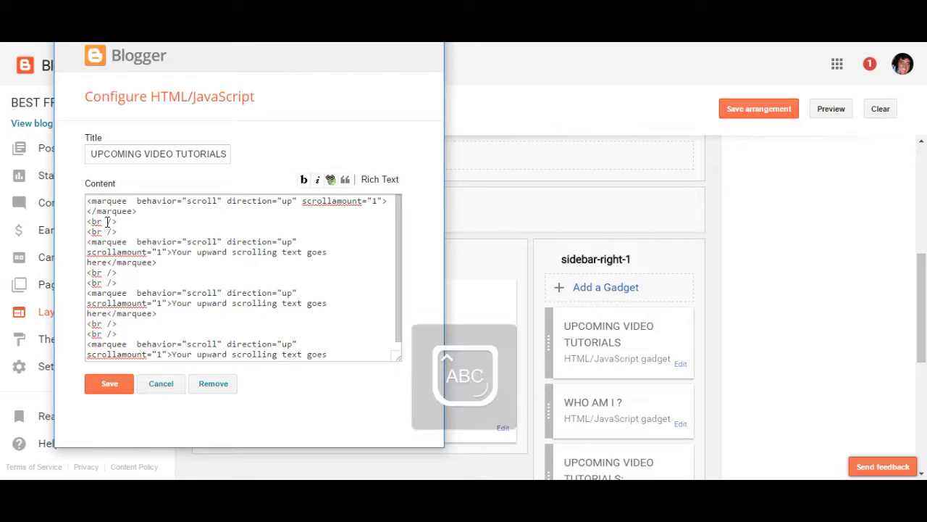
type("ADSE")
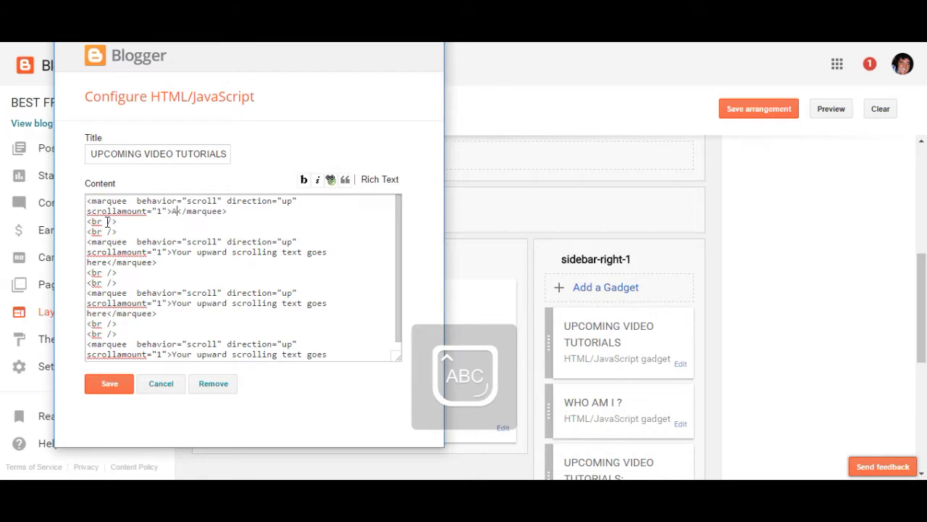
type("NSE ACCOUNT")
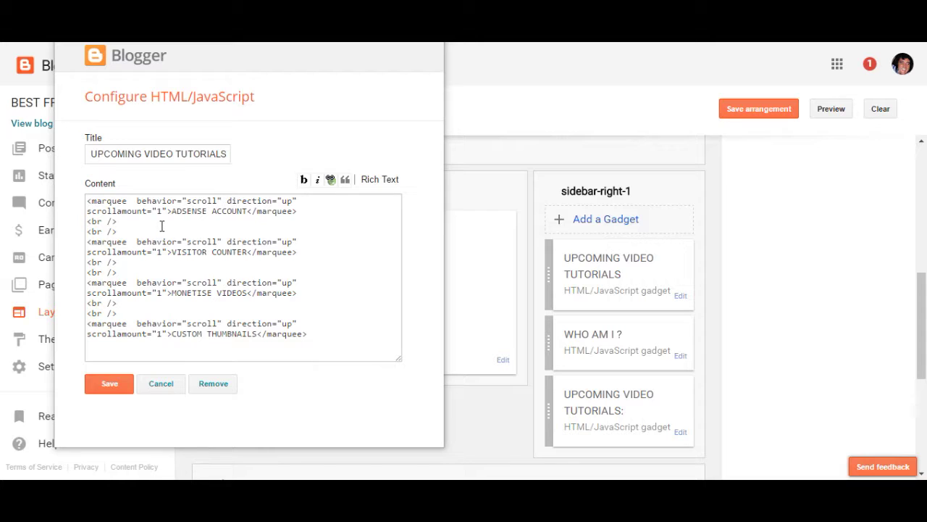
Save the gadget with the four tutorial names in its marquees and preview the blog
left_click(109, 384)
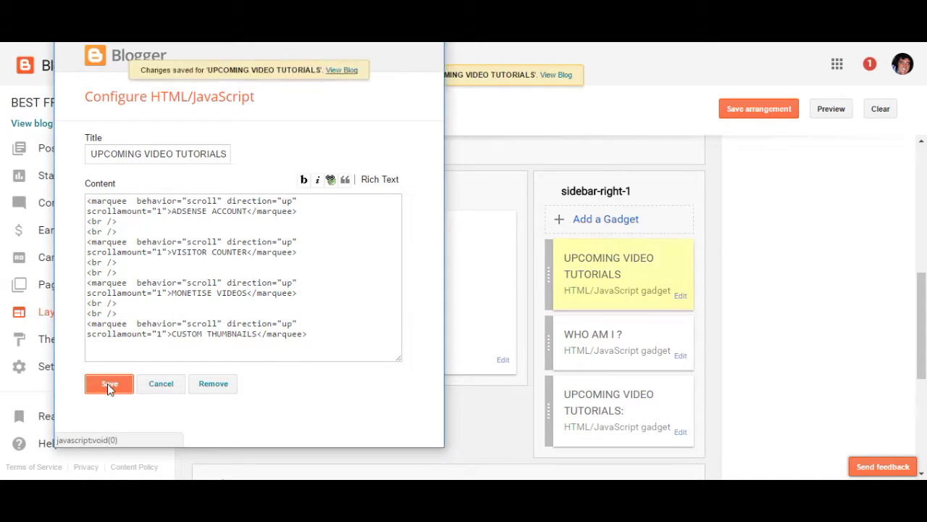
left_click(823, 108)
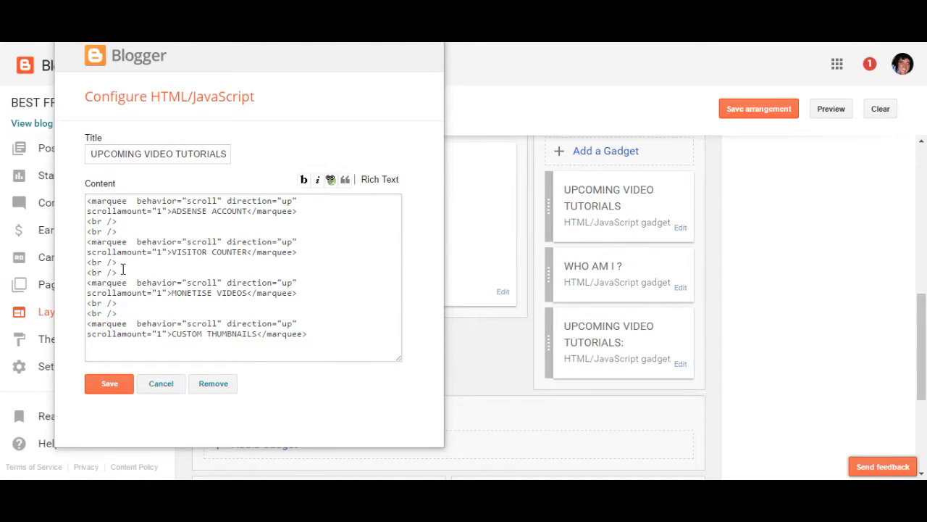
Wrap VISITOR COUNTER in a <font color="yellow"> tag pair inside its marquee, save the gadget and preview the blog
left_click(170, 253)
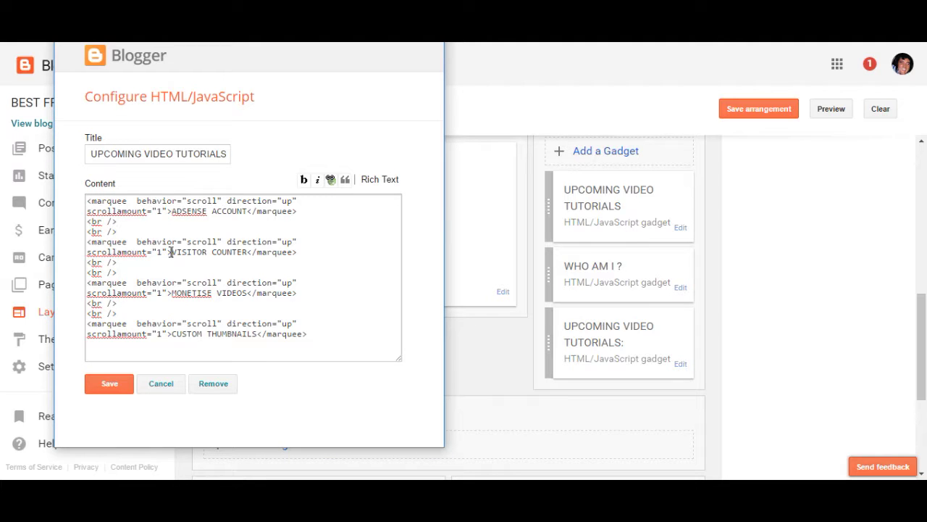
right_click(170, 252)
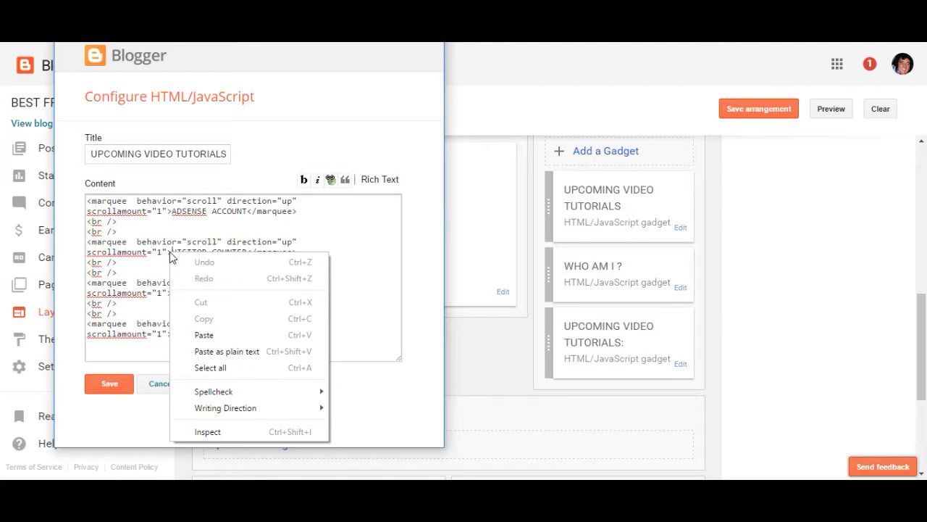
left_click(204, 335)
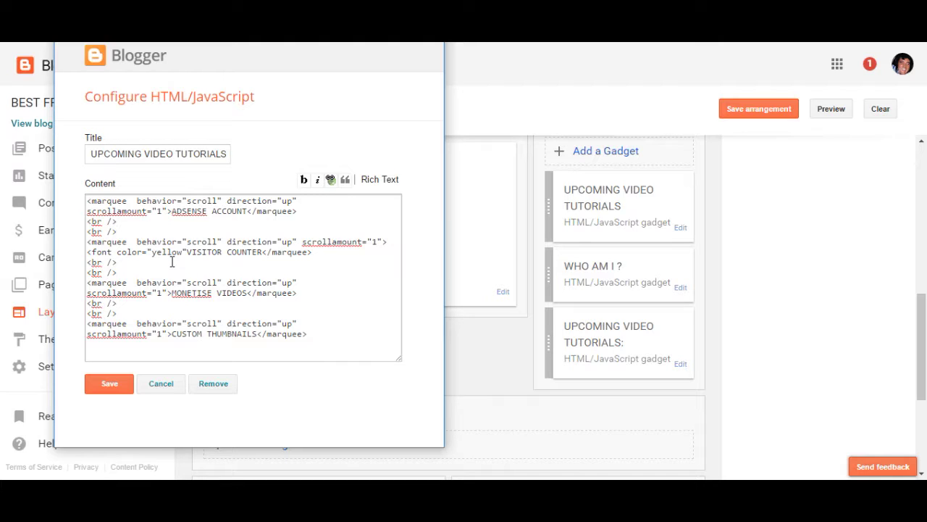
type(">")
type("</FONT></")
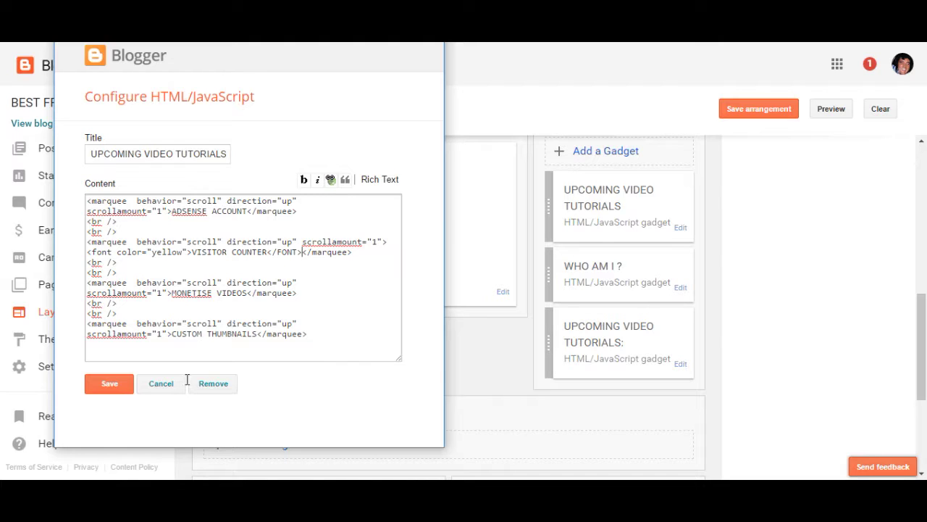
left_click(110, 385)
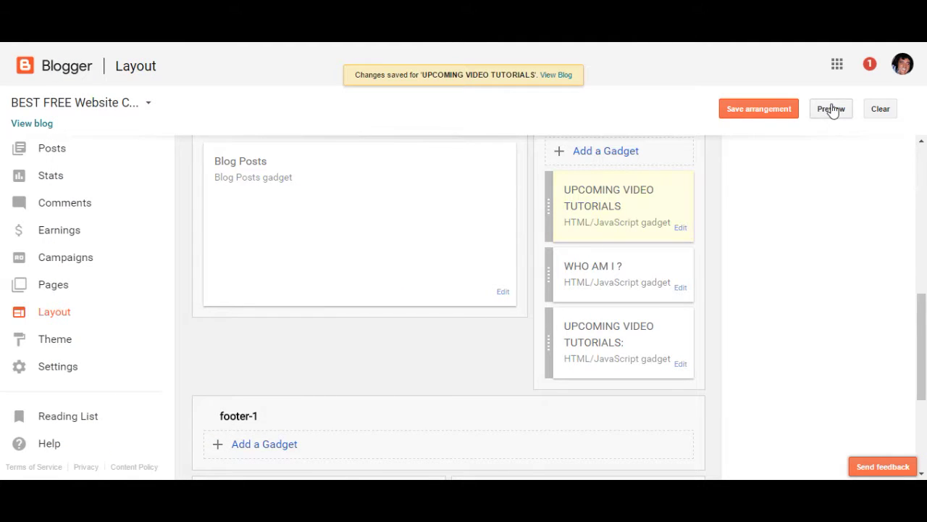
left_click(832, 109)
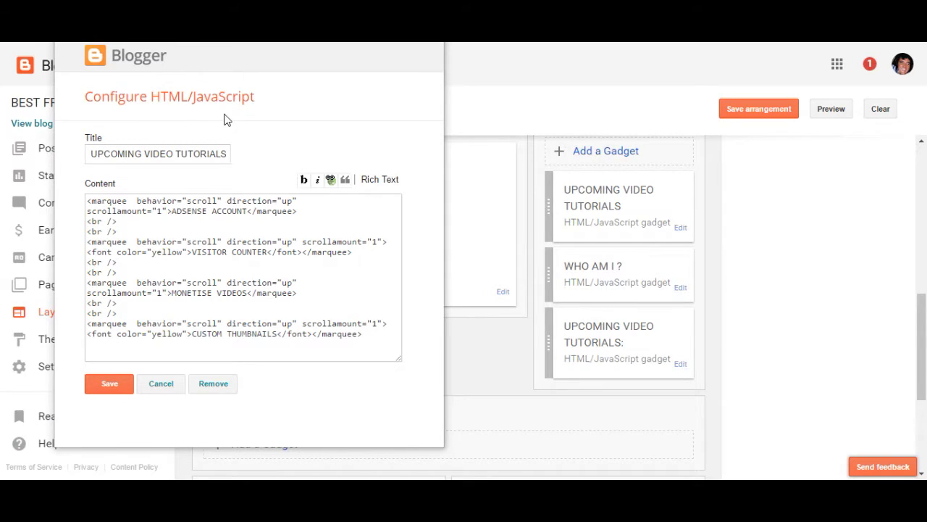
Move the gadget title UPCOMING VIDEO TUTORIALS out of the title field onto a new line above the first marquee in the content
left_click(226, 153)
left_click_drag(226, 153, 92, 154)
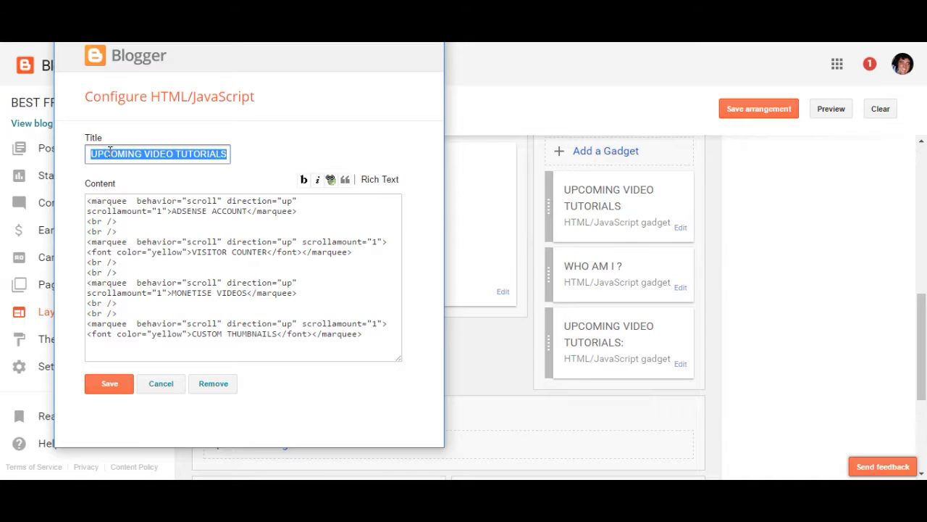
right_click(109, 152)
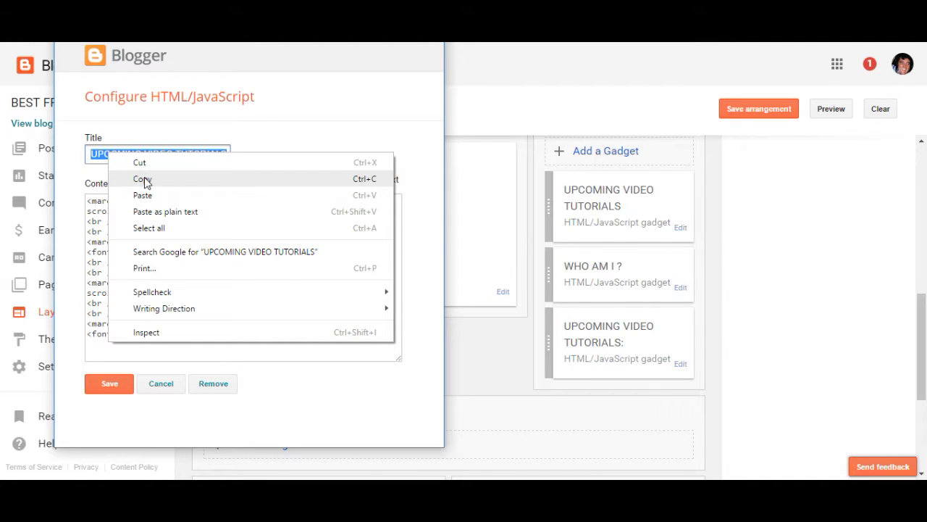
left_click(144, 178)
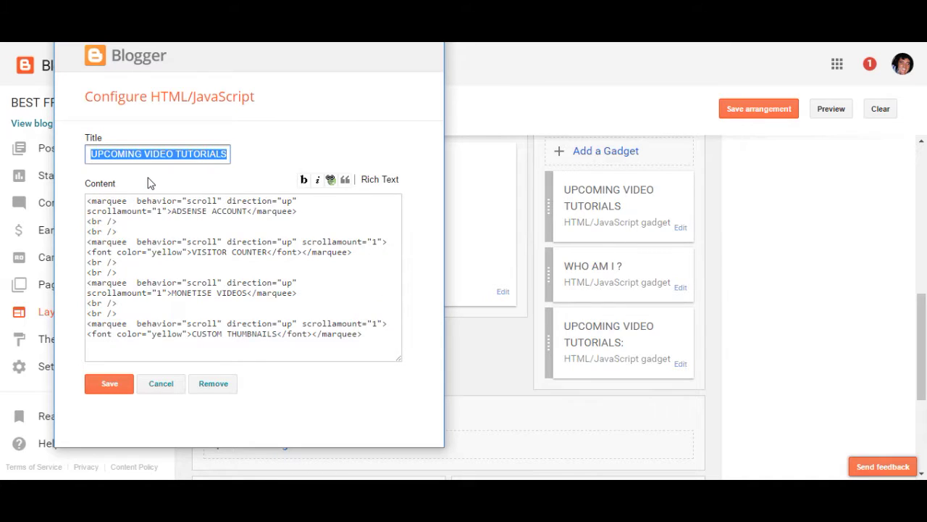
key("BackSpace")
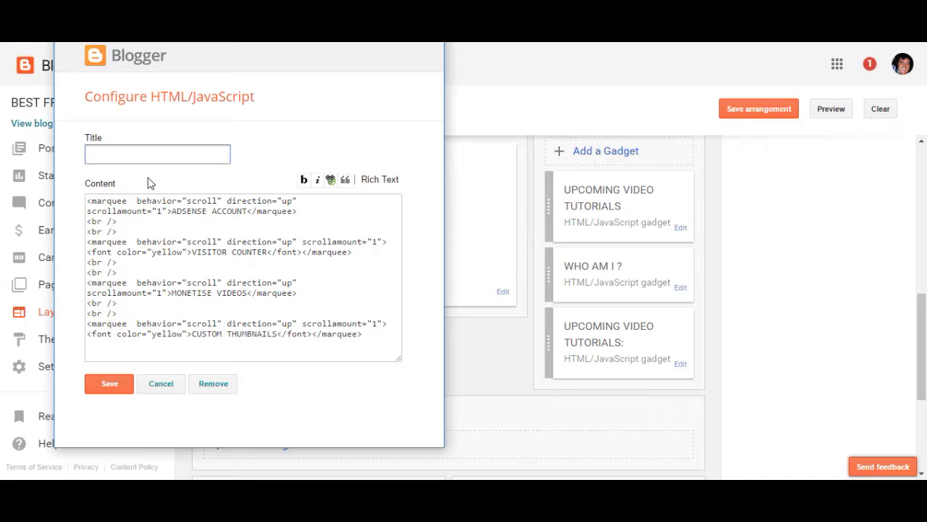
left_click(87, 200)
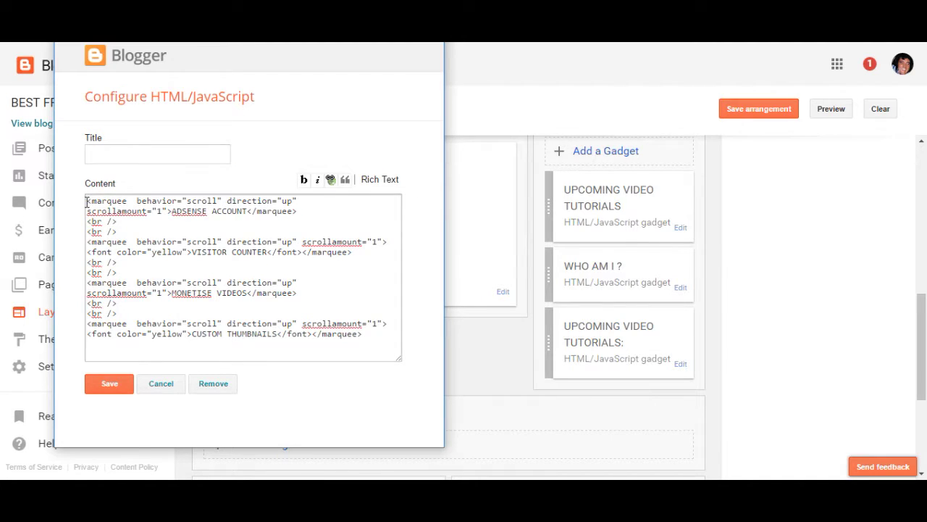
key("Return")
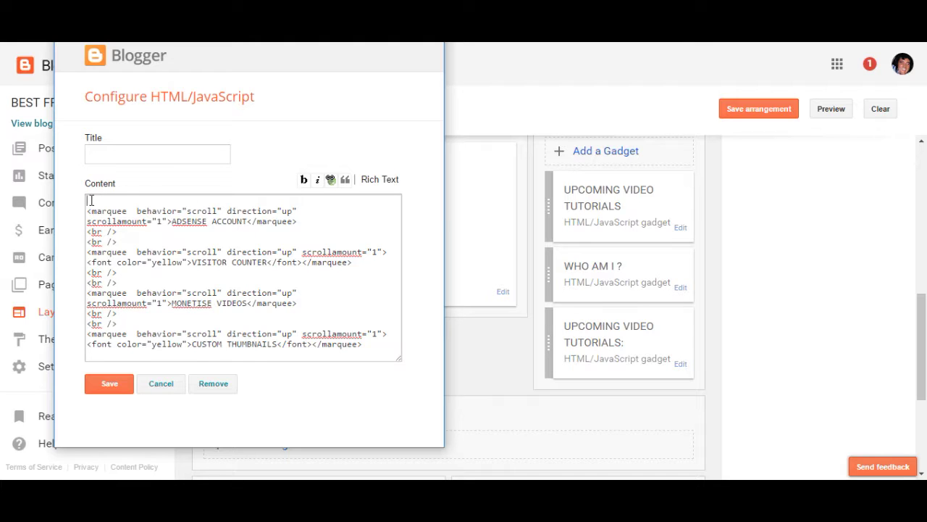
right_click(90, 201)
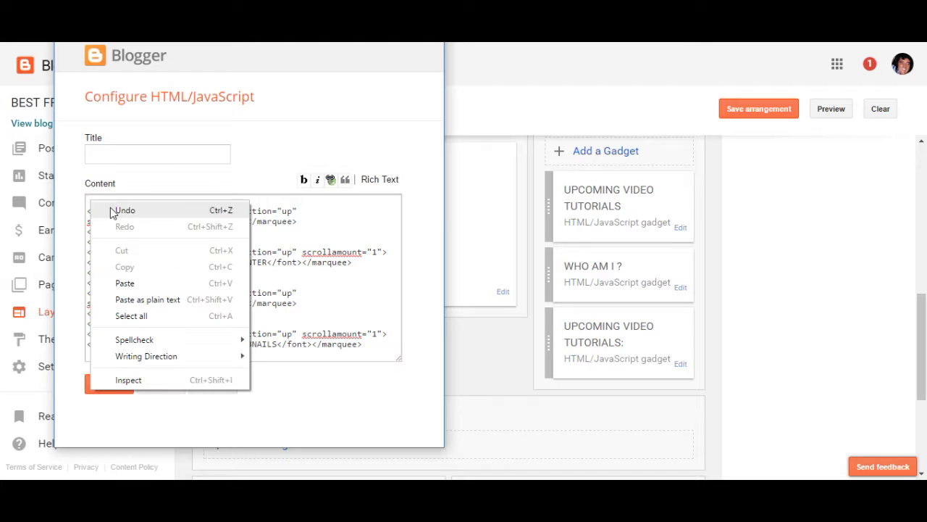
left_click(126, 283)
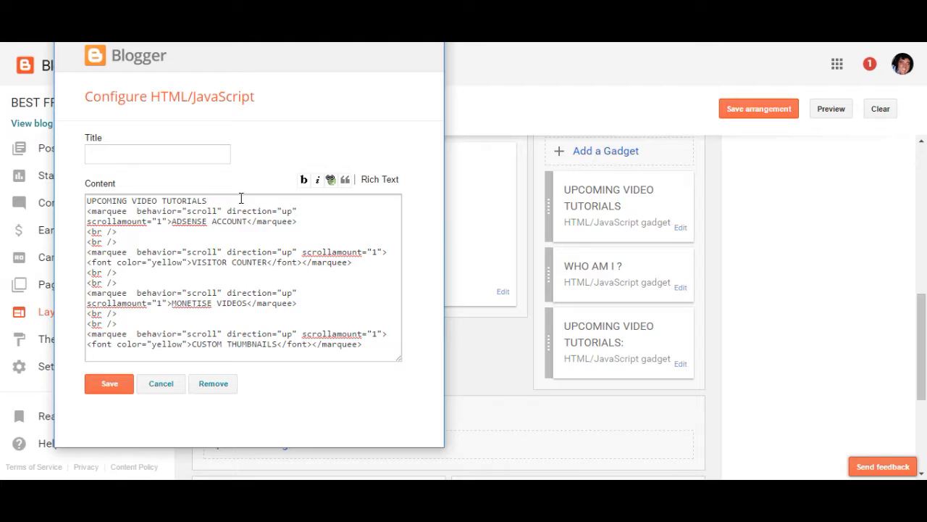
Add two <br> tags on separate lines below the UPCOMING VIDEO TUTORIALS heading line, save the gadget and preview the blog
key("Return")
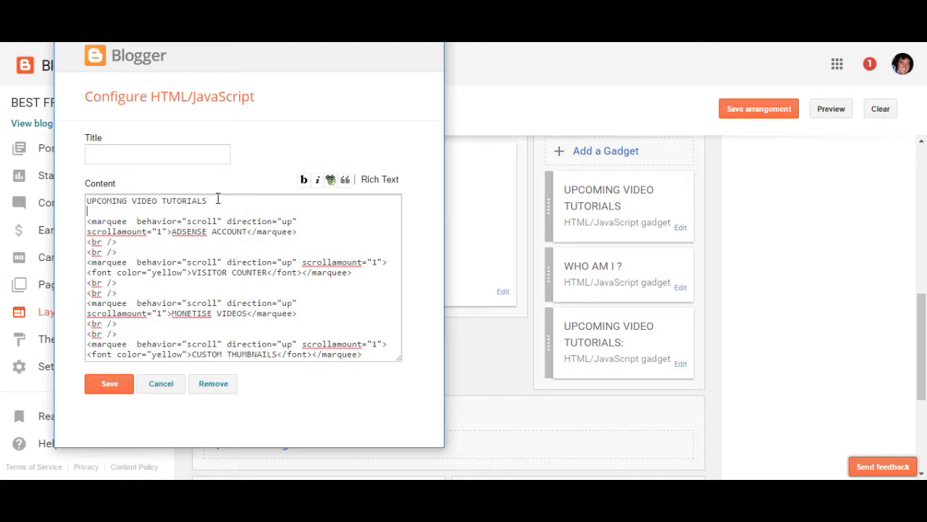
type("<br>")
key("Return")
type("<b")
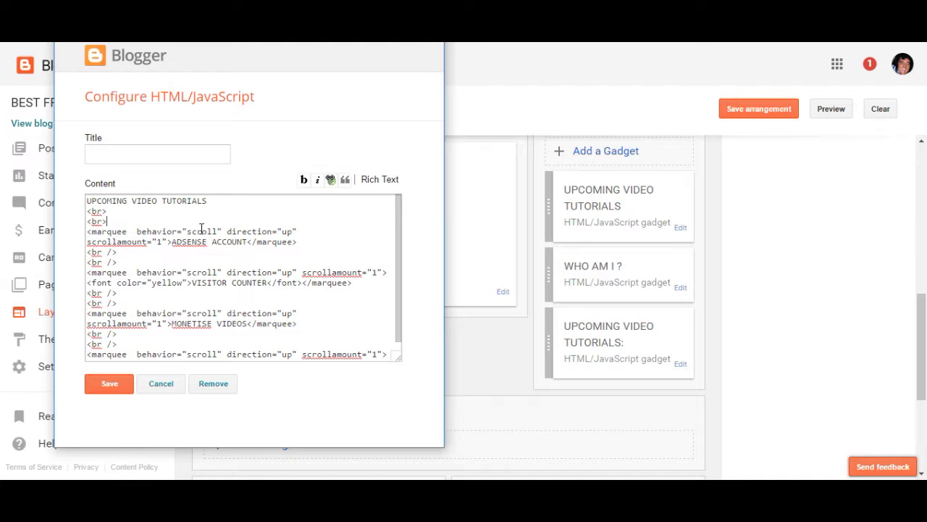
left_click(108, 383)
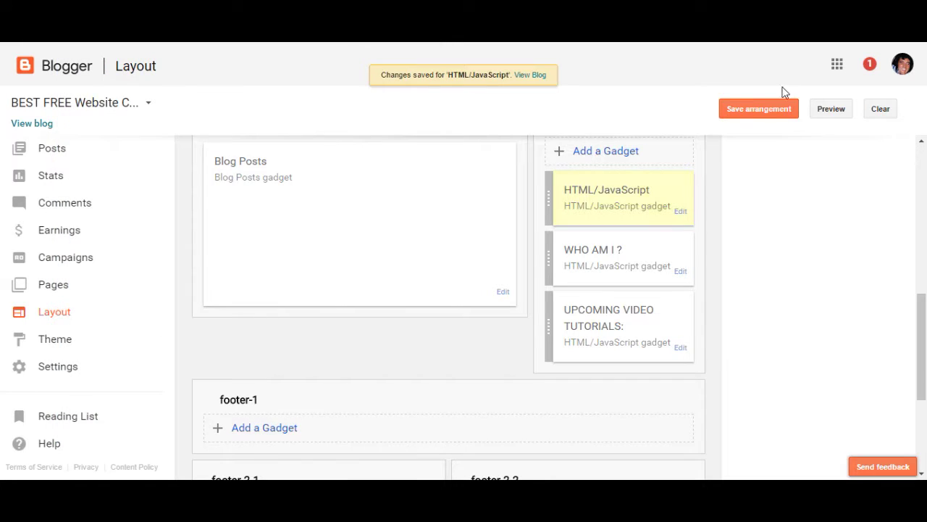
left_click(830, 113)
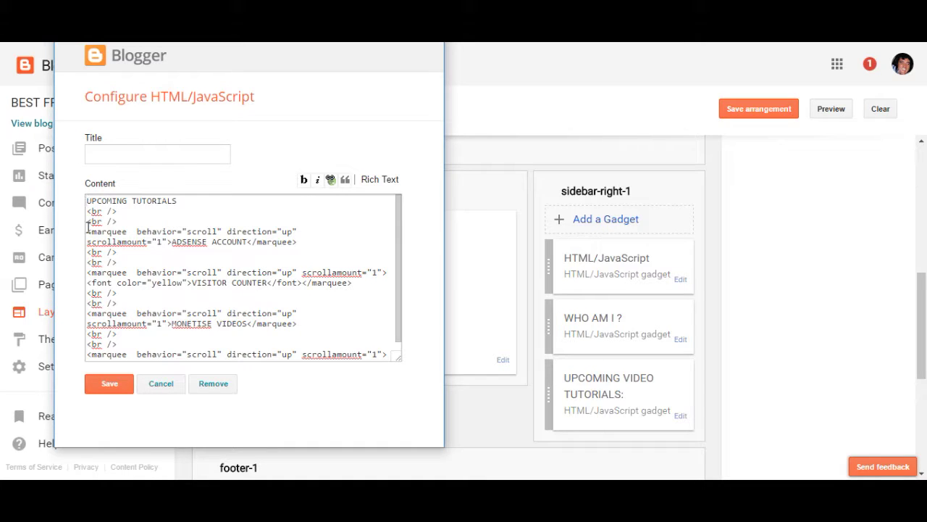
Wrap the UPCOMING TUTORIALS line in <h3> and </h3> tags, save the gadget and preview the blog
type("<h3")
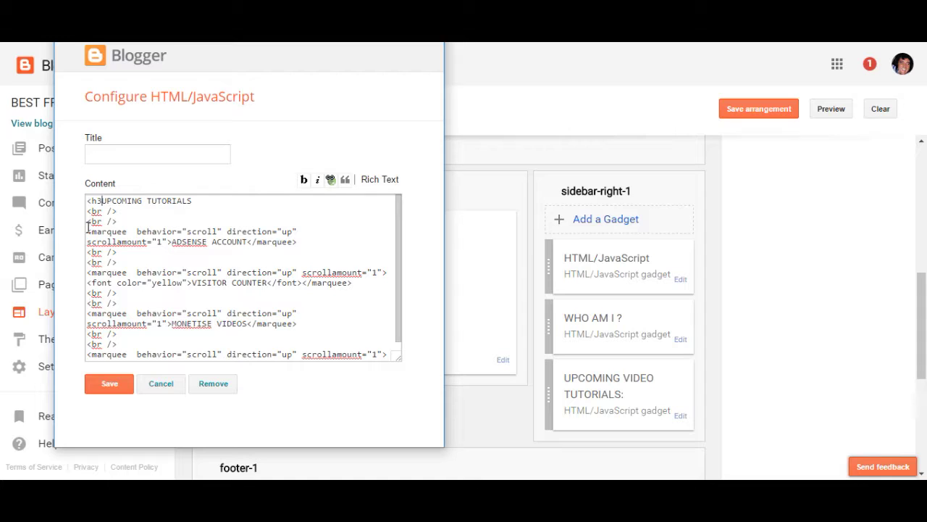
type(">")
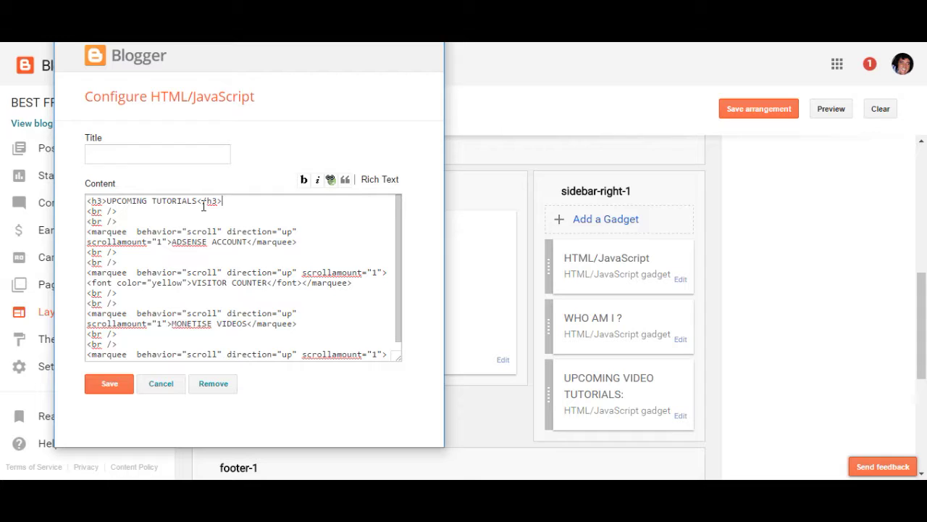
left_click(111, 386)
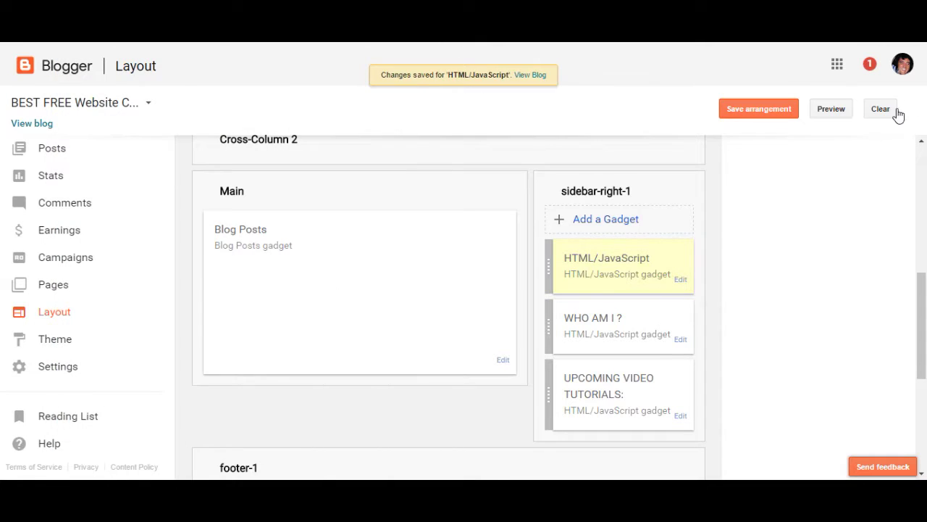
left_click(831, 112)
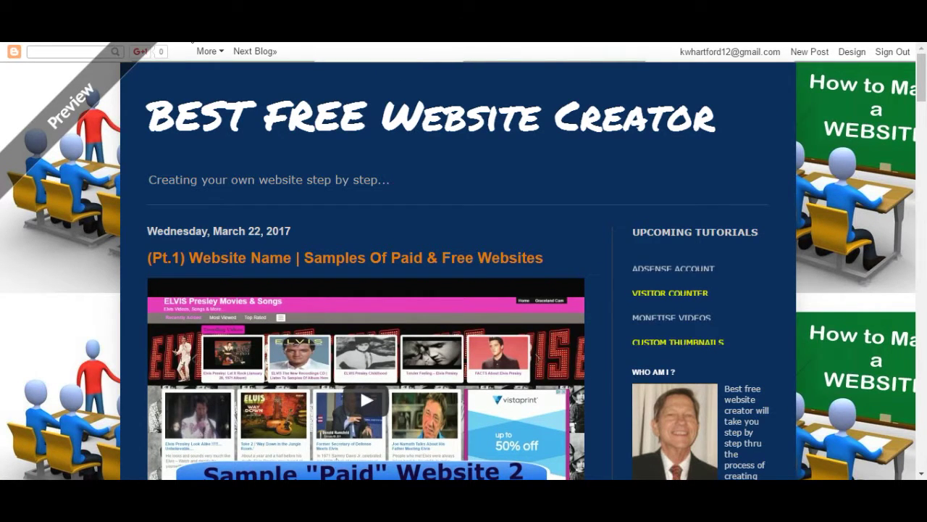
Reopen the marquee gadget's content and wrap UPCOMING TUTORIALS in a <font color="yellow"> tag pair inside the <h3> tags
left_click(190, 34)
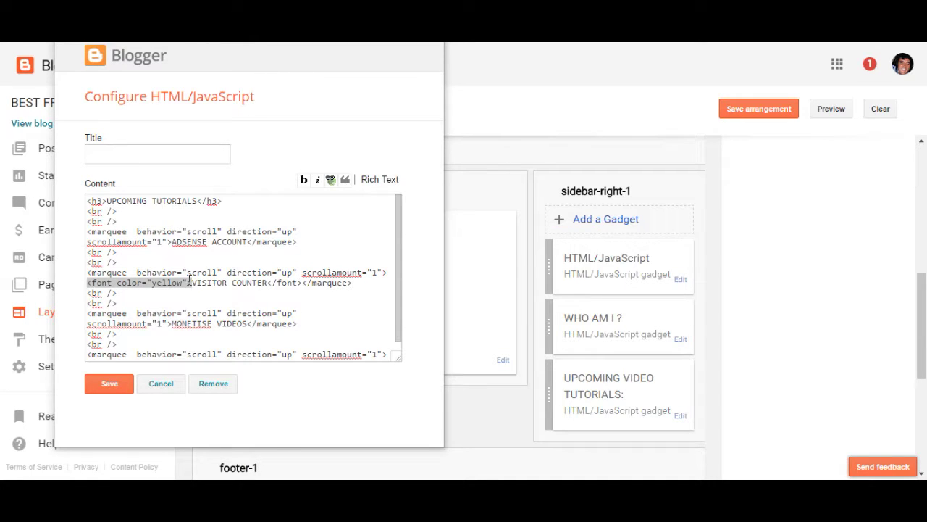
left_click_drag(189, 283, 178, 284)
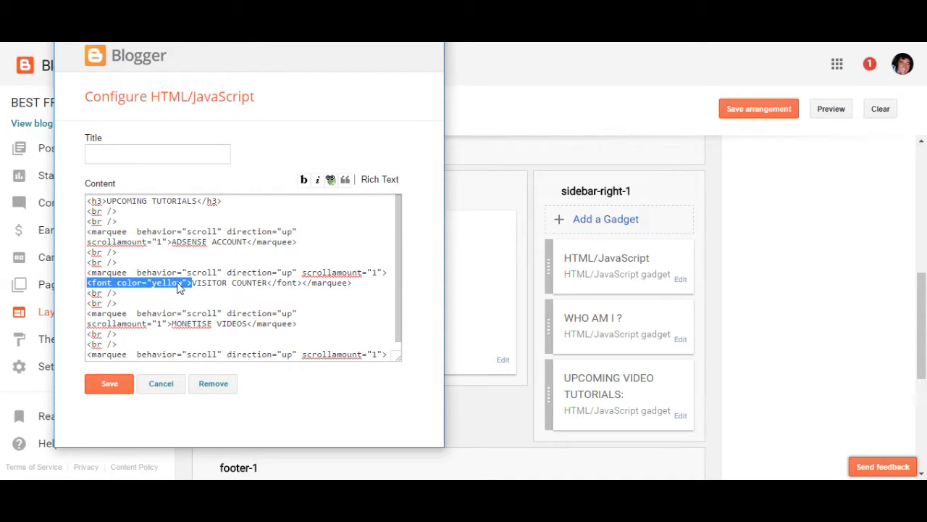
right_click(161, 282)
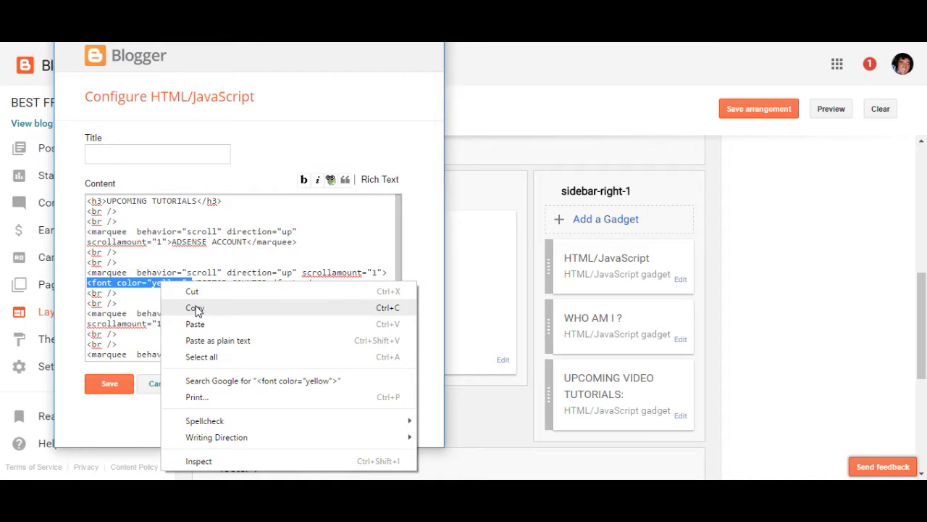
left_click(196, 309)
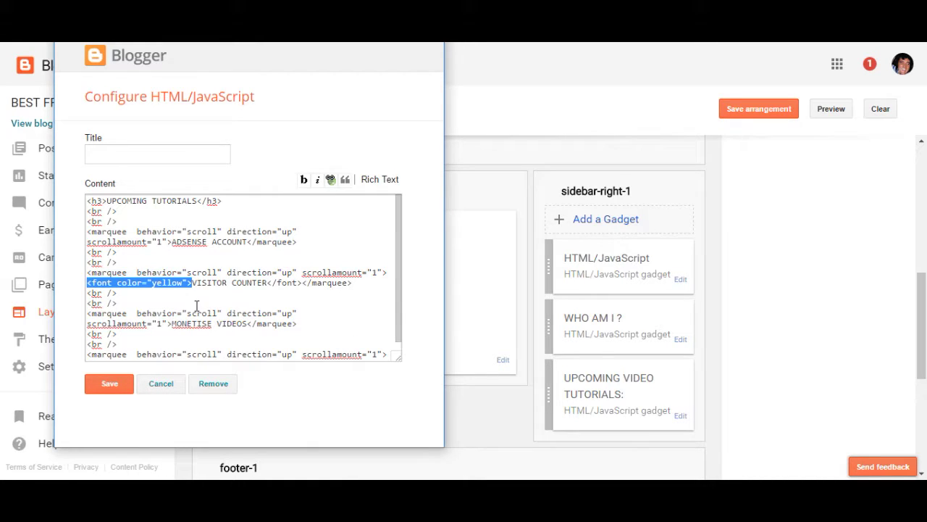
left_click(107, 201)
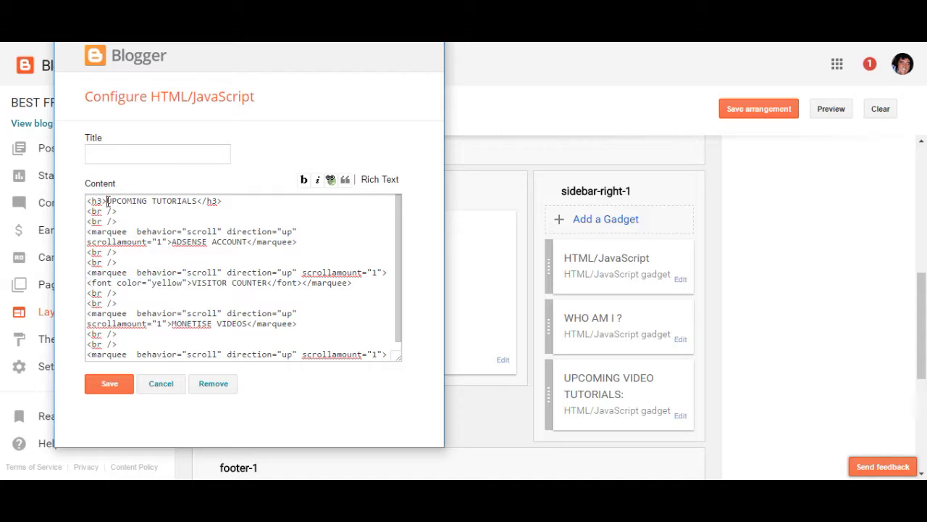
right_click(109, 202)
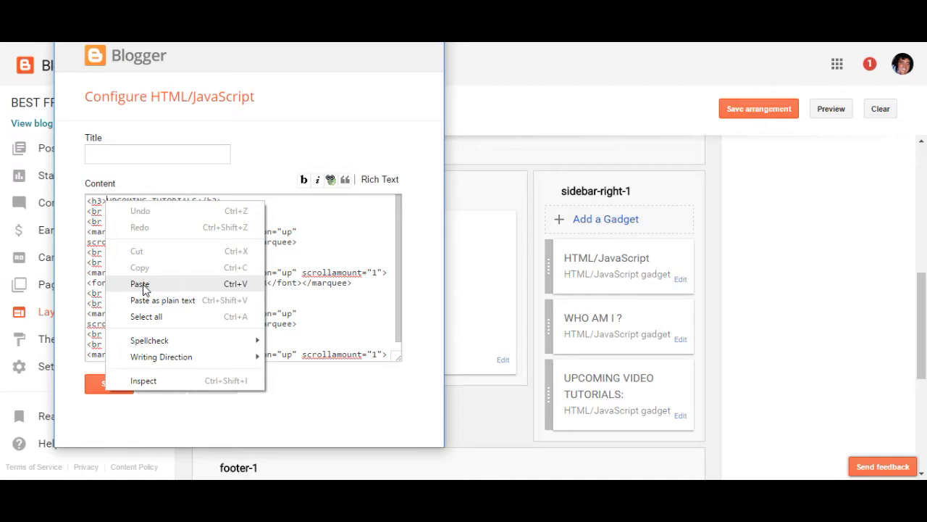
left_click(144, 283)
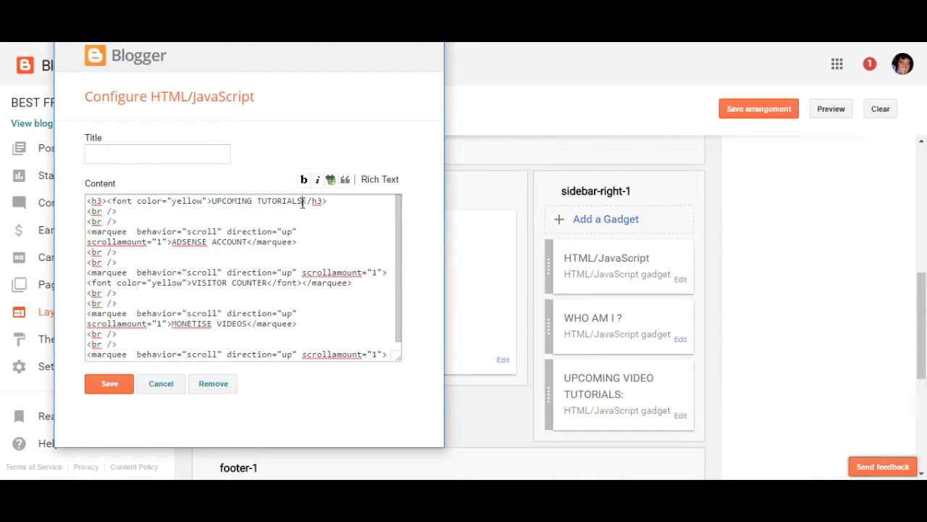
type("</font>")
Change the font color of the UPCOMING TUTORIALS heading to green, save the gadget and preview the blog
key("BackSpace")
key("BackSpace")
key("BackSpace")
key("BackSpace")
key("BackSpace")
key("BackSpace")
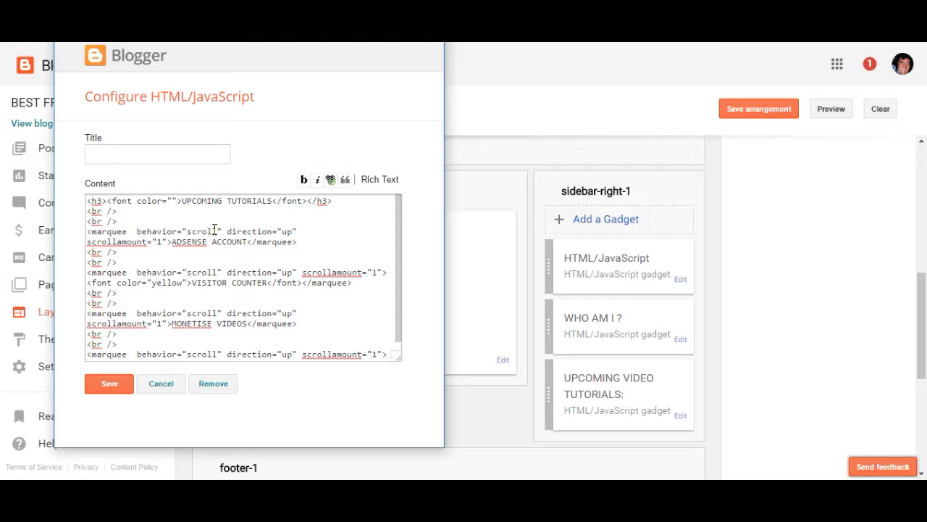
type("green")
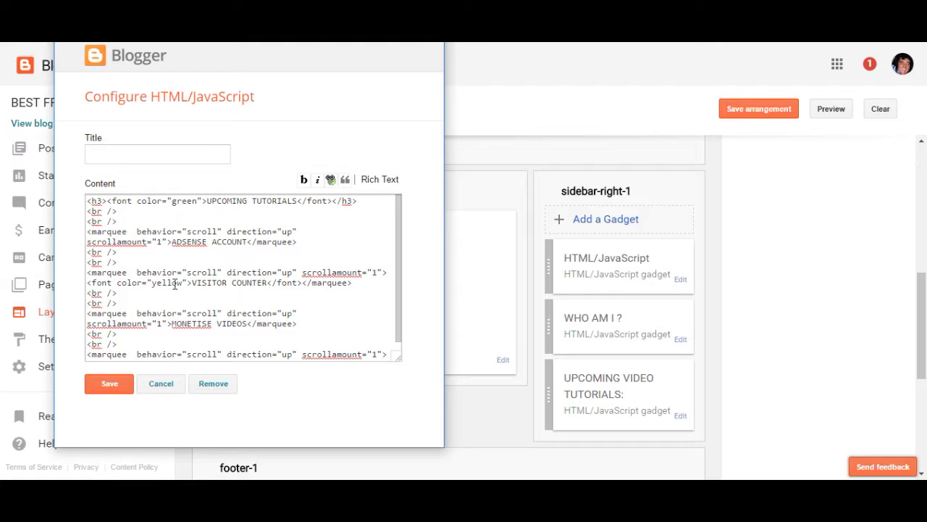
left_click(110, 385)
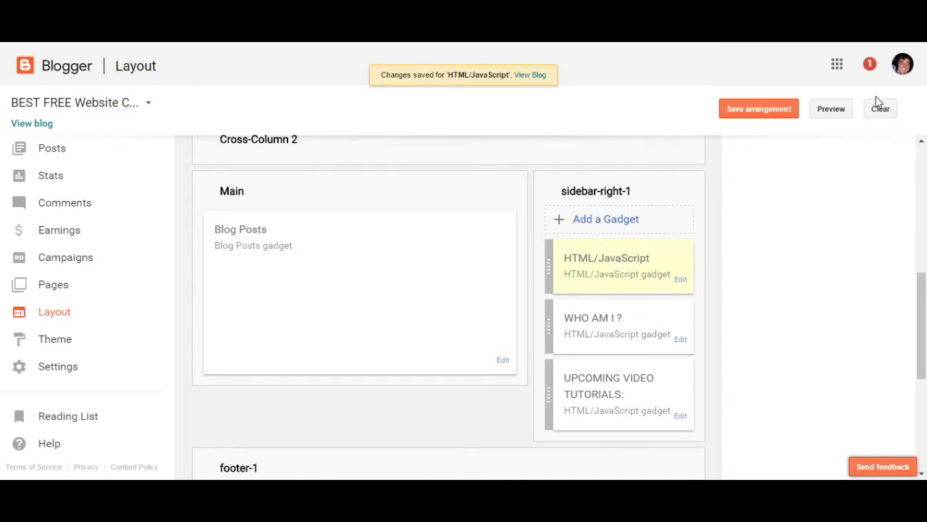
left_click(827, 108)
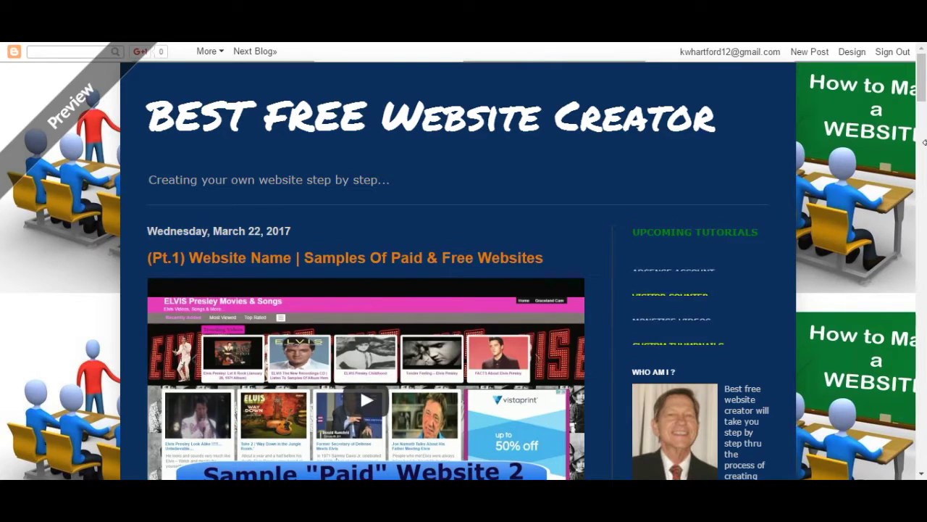
Move the WHO AM I ? gadget above the HTML/JavaScript gadget in sidebar-right-1, save the arrangement and preview the blog
left_click(123, 29)
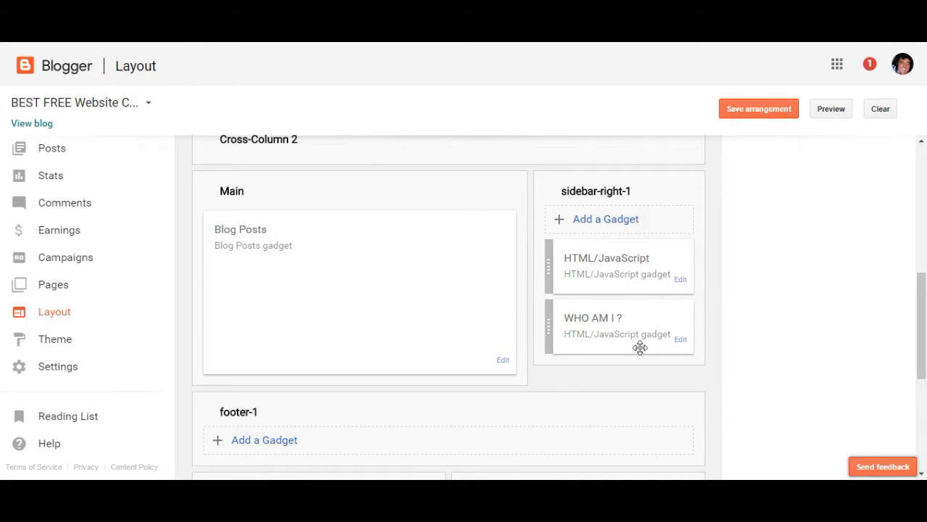
left_click_drag(613, 325, 614, 251)
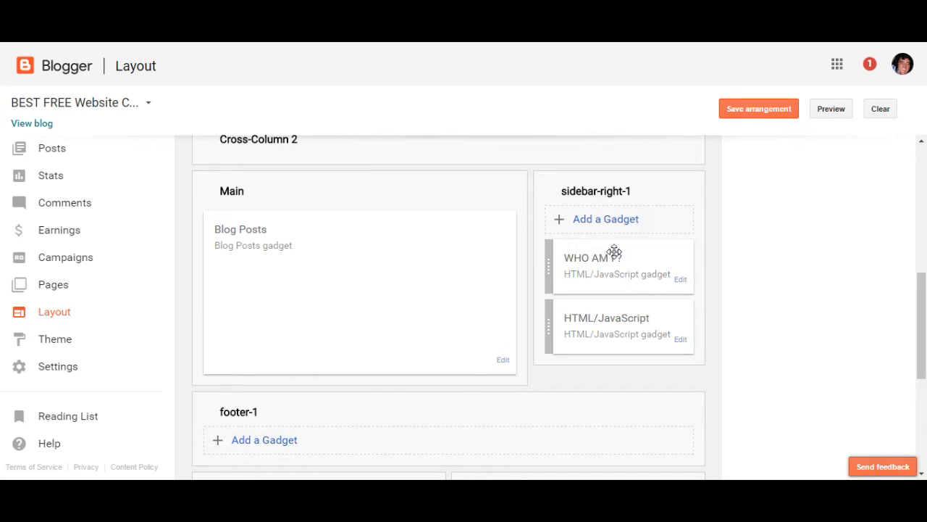
left_click(762, 113)
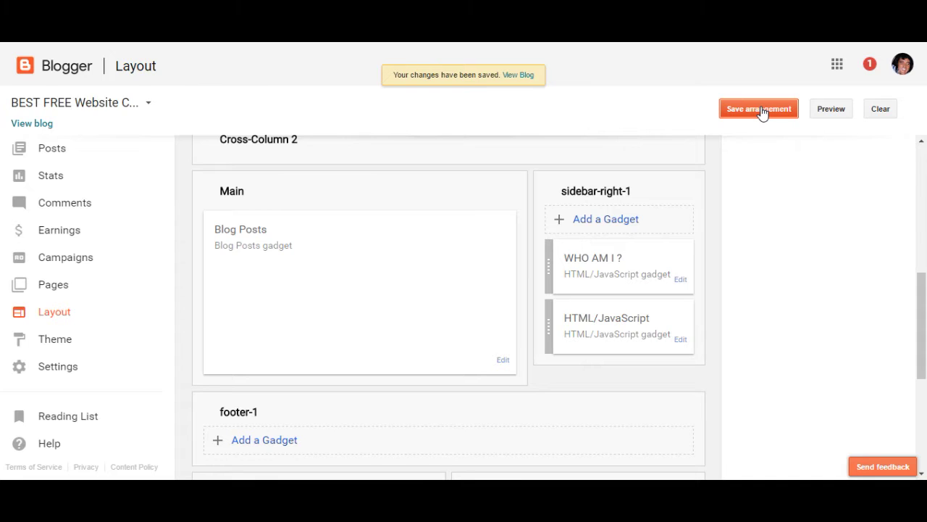
left_click(831, 110)
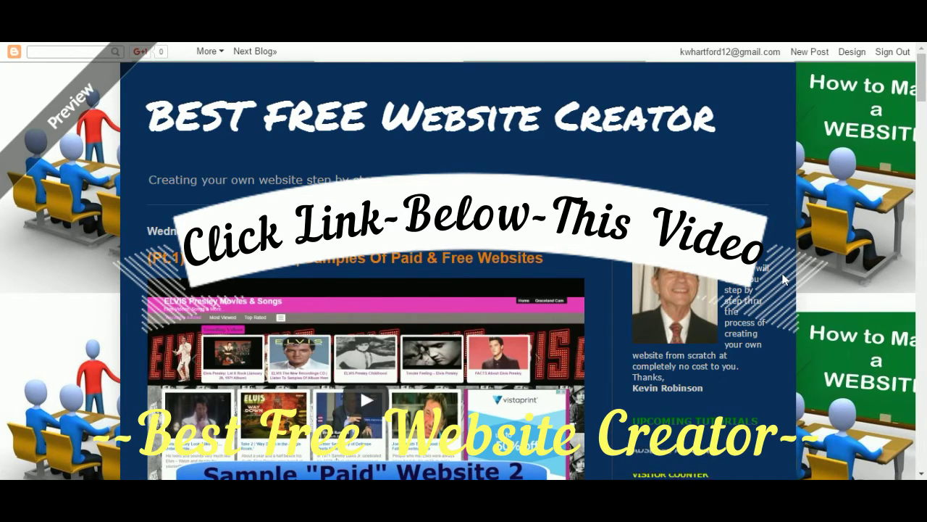
scroll(783, 279, "down", 1)
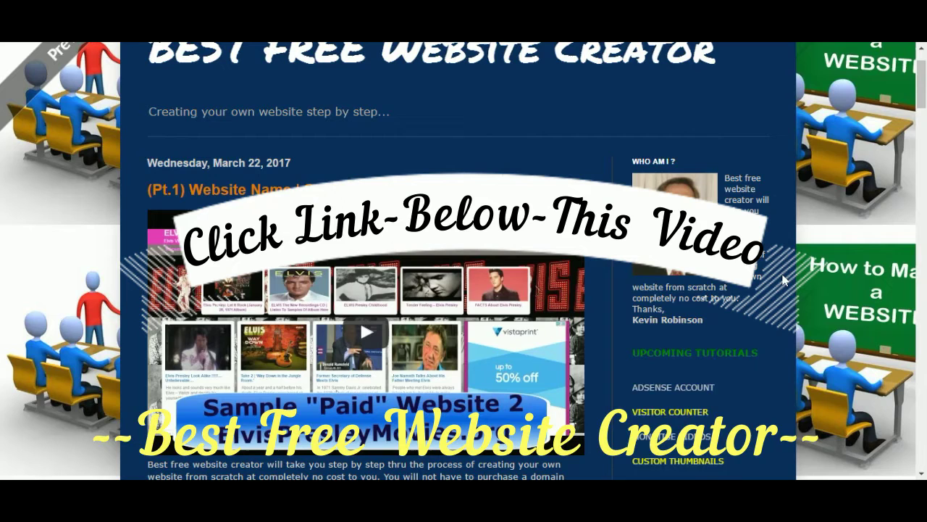